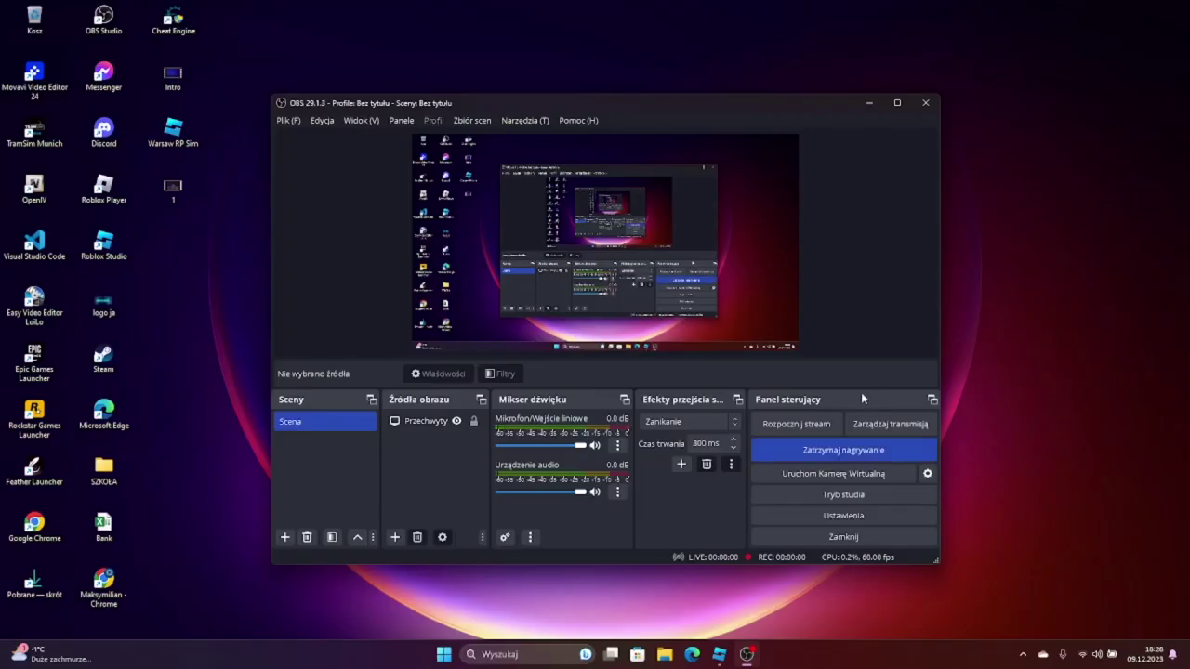
Step: Switch to Roblox Studio, add a Team object to the Teams service and name it Prezydent
{"action": "left_click", "coordinate": [719, 653]}
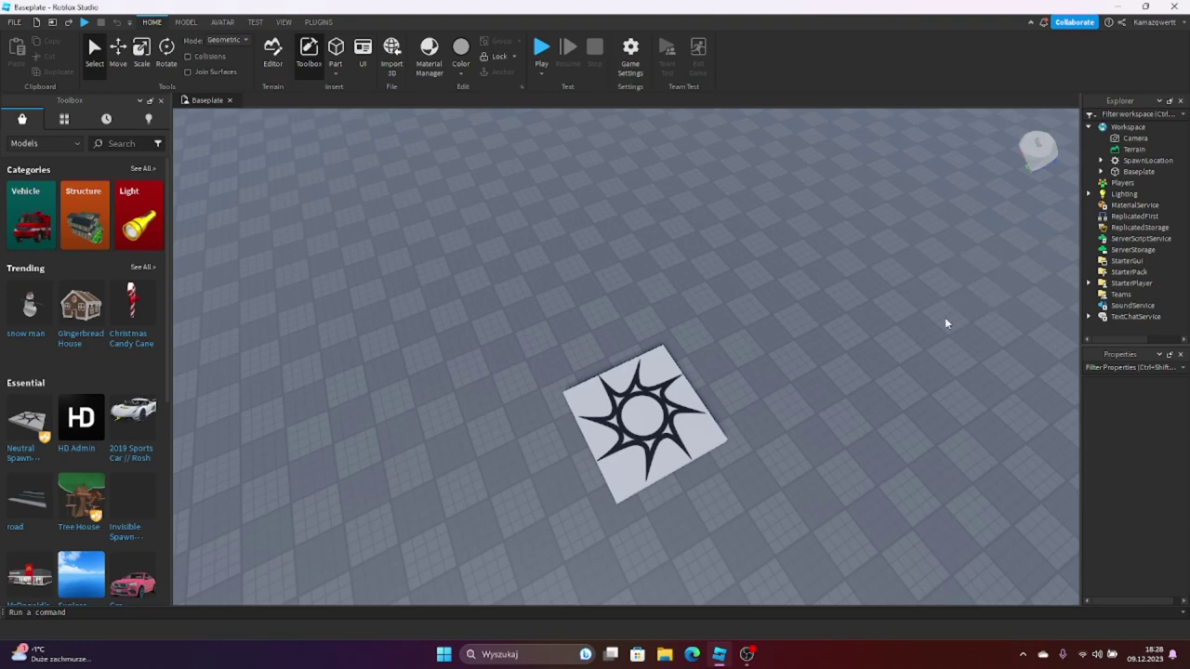
{"action": "scroll", "coordinate": [930, 332], "scroll_direction": "up", "scroll_amount": 5}
{"action": "scroll", "coordinate": [887, 376], "scroll_direction": "down", "scroll_amount": 3}
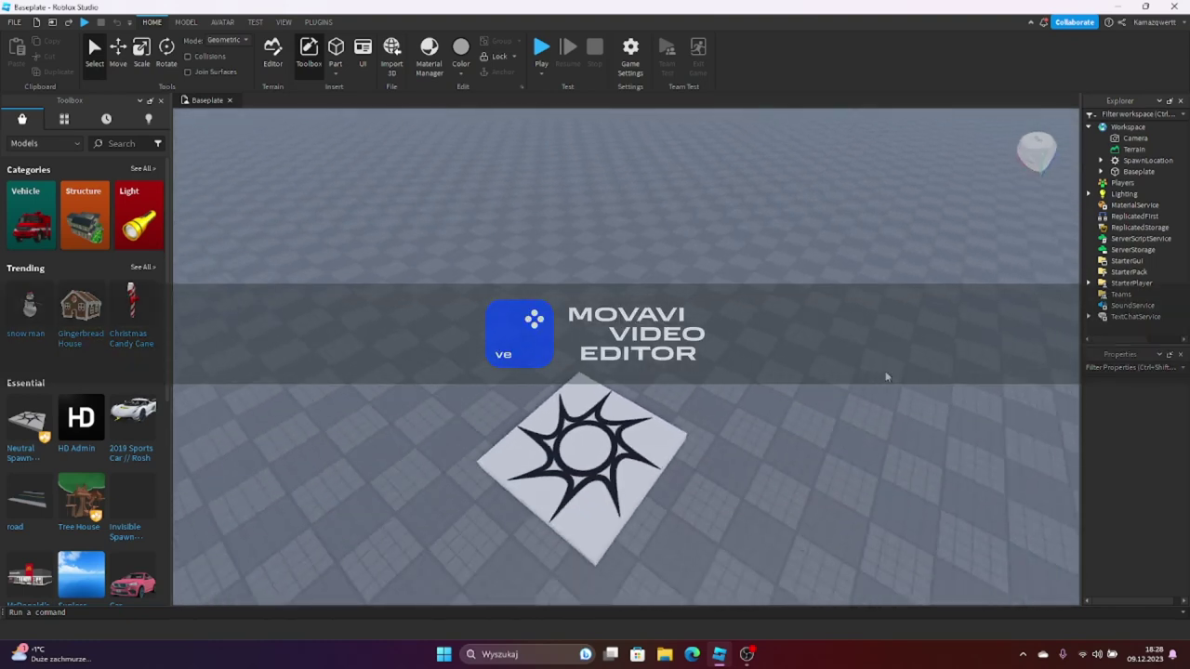
{"action": "left_click", "coordinate": [1138, 295]}
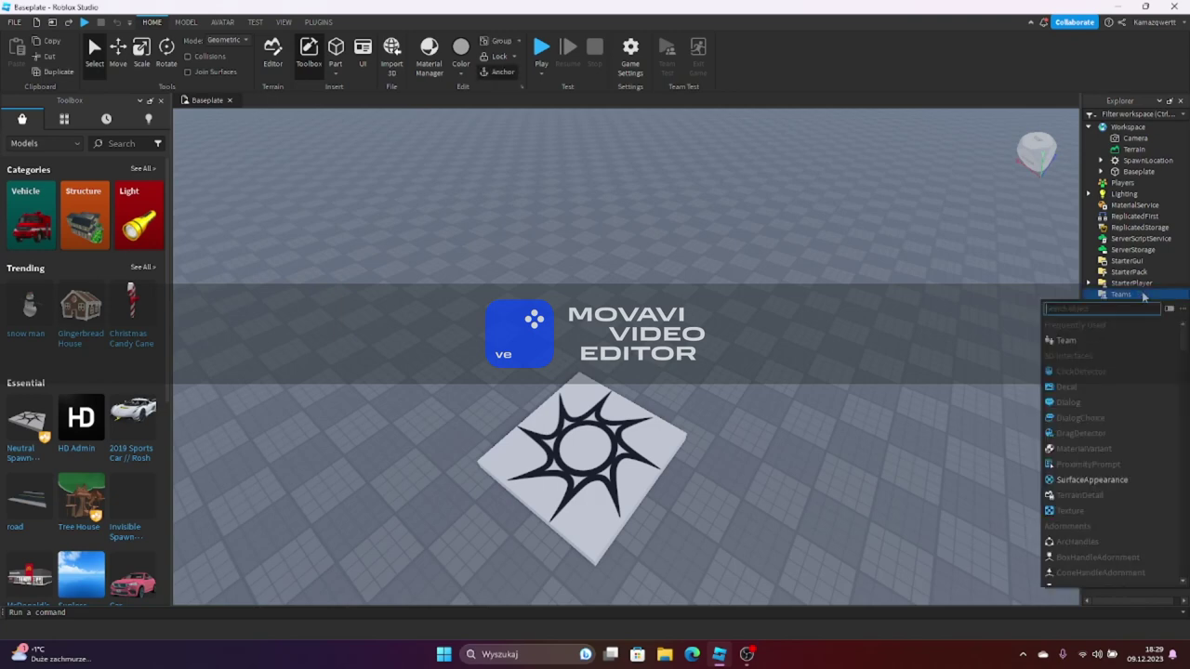
{"action": "left_click", "coordinate": [1093, 338]}
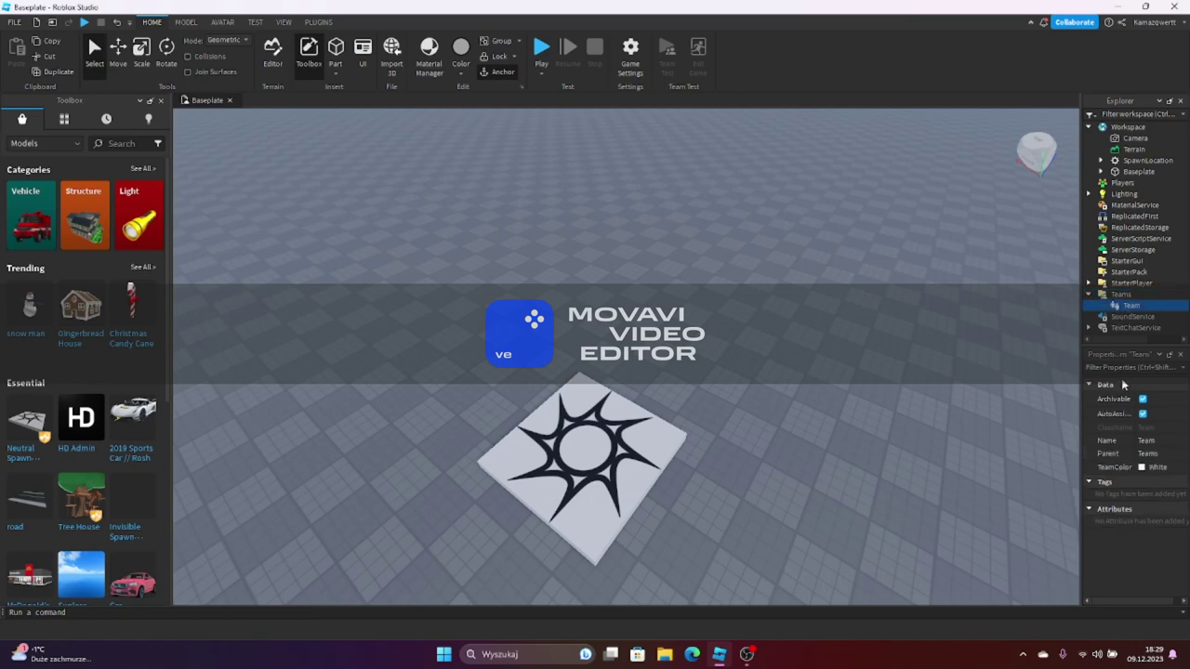
{"action": "left_click", "coordinate": [1150, 441]}
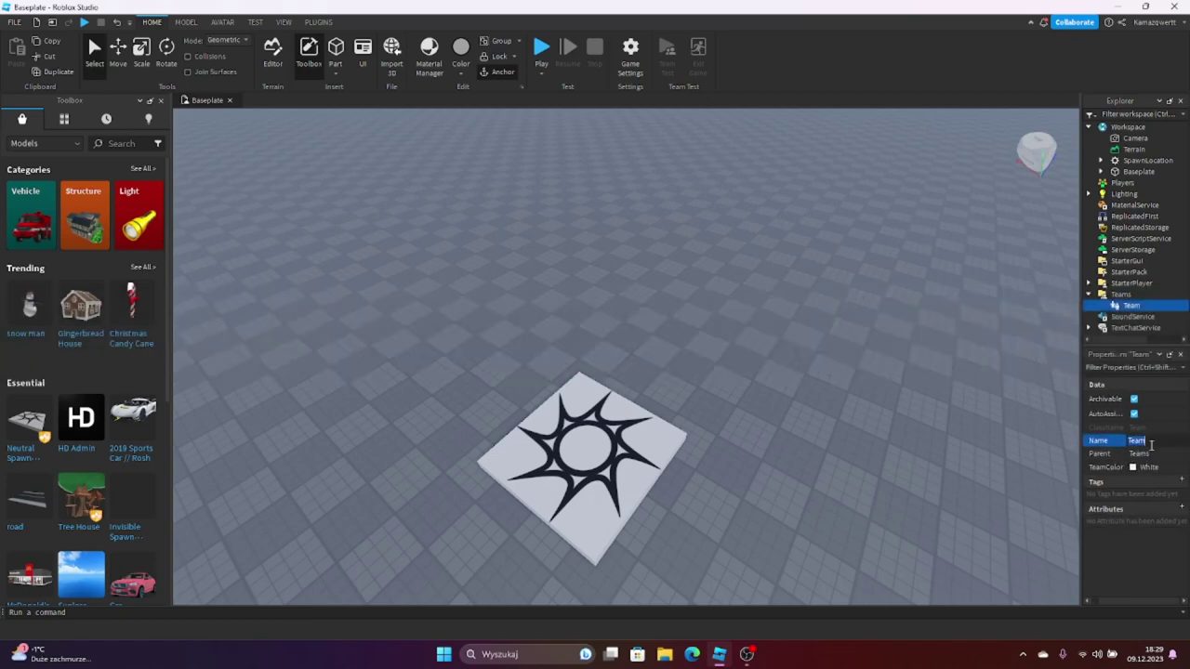
{"action": "type", "text": "Prezydent"}
{"action": "key", "text": "Return"}
Step: Set the team colour of the Prezydent team to Bright yellow
{"action": "left_click", "coordinate": [1136, 468]}
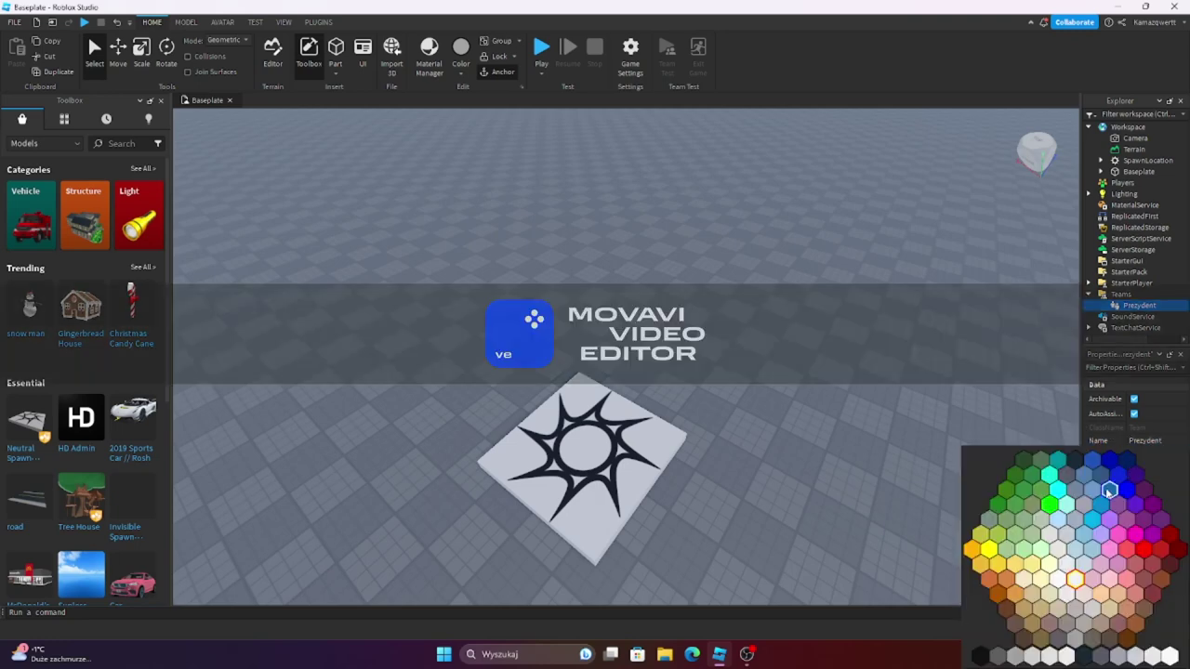
{"action": "left_click", "coordinate": [1127, 461]}
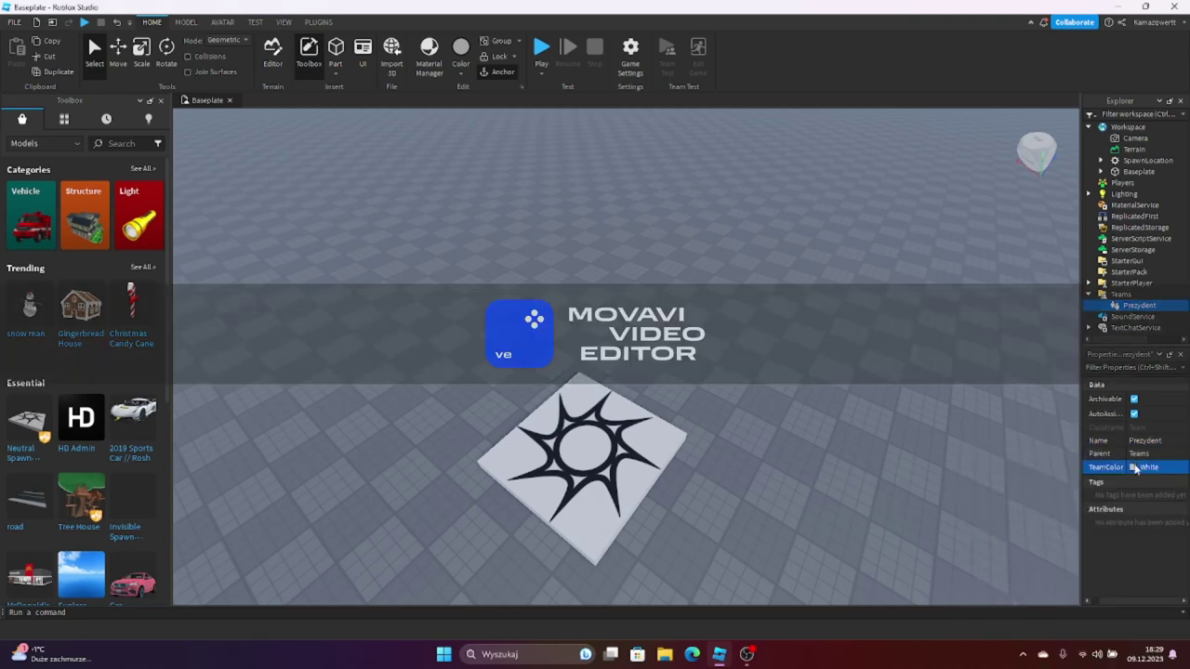
{"action": "left_click", "coordinate": [1135, 468]}
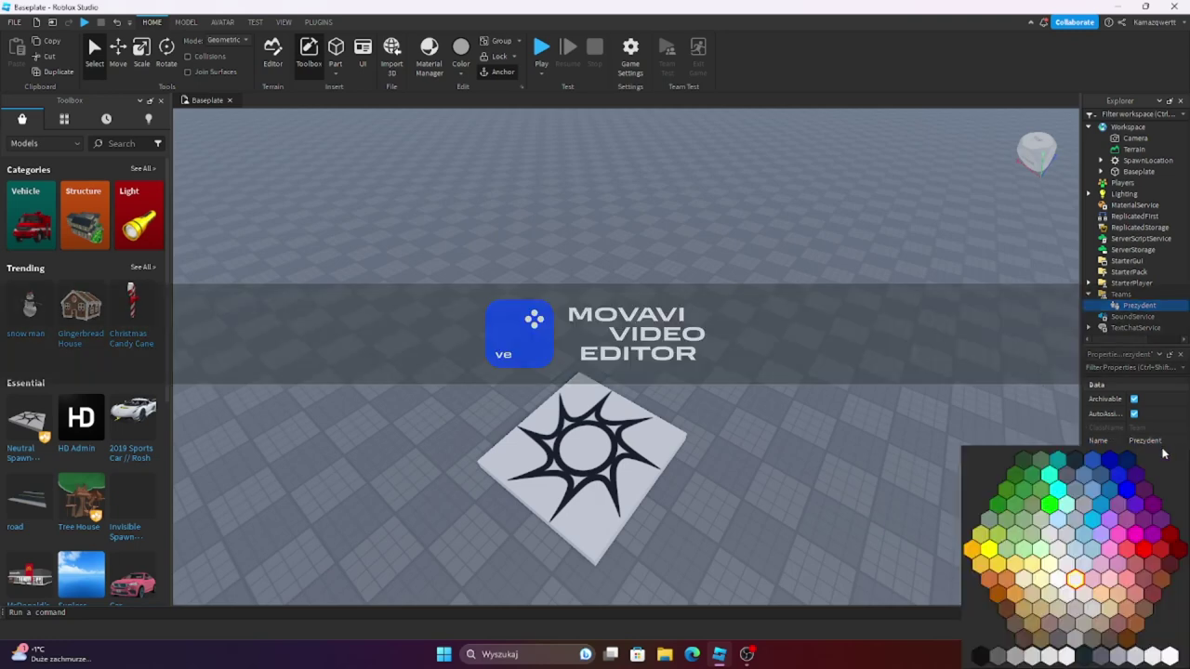
{"action": "left_click", "coordinate": [997, 562]}
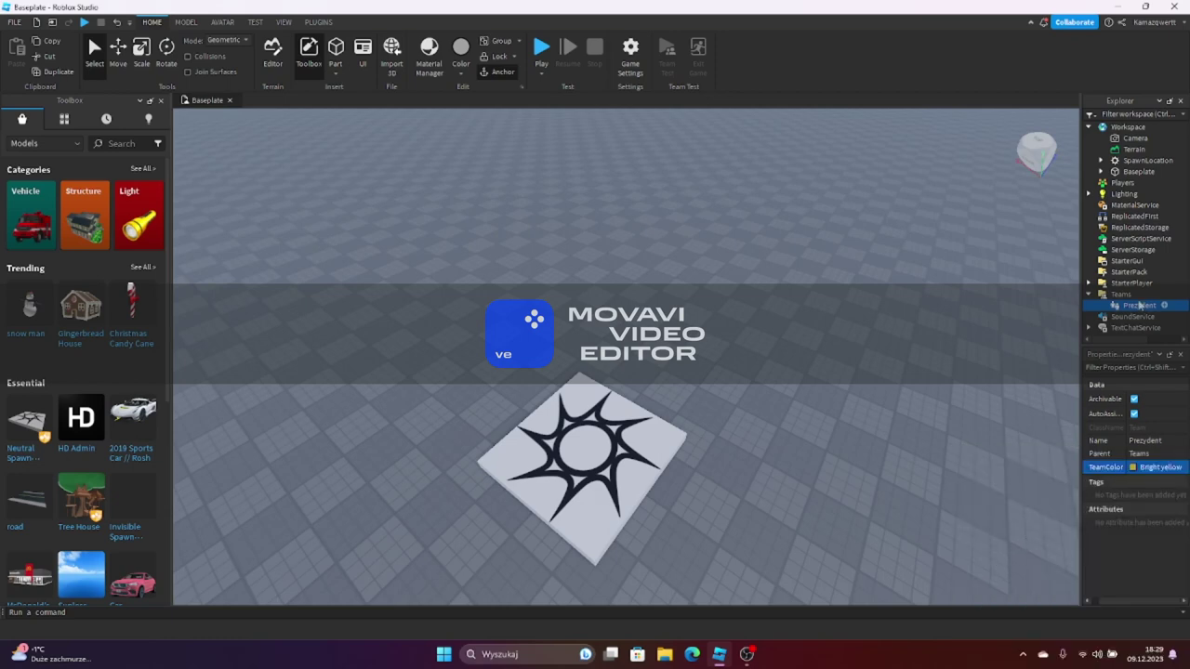
Step: Add a second team named KMP Warszawa to the Teams service and set its team colour to Navy blue
{"action": "left_click", "coordinate": [1138, 295]}
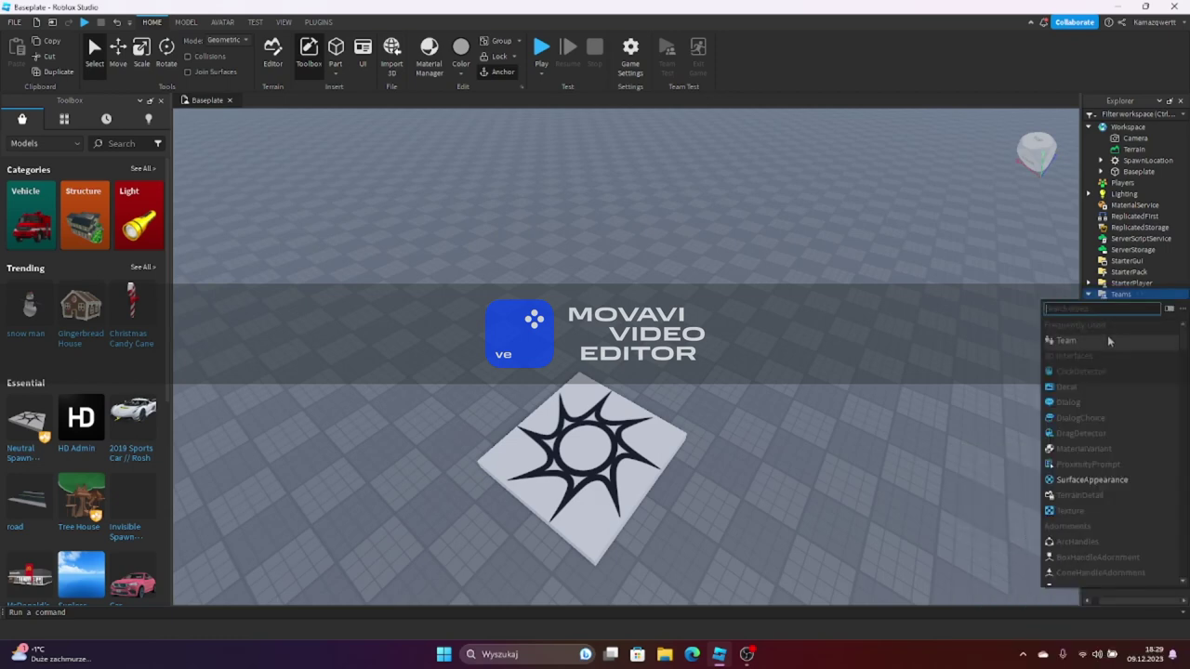
{"action": "left_click", "coordinate": [1108, 337]}
{"action": "left_click", "coordinate": [1131, 317]}
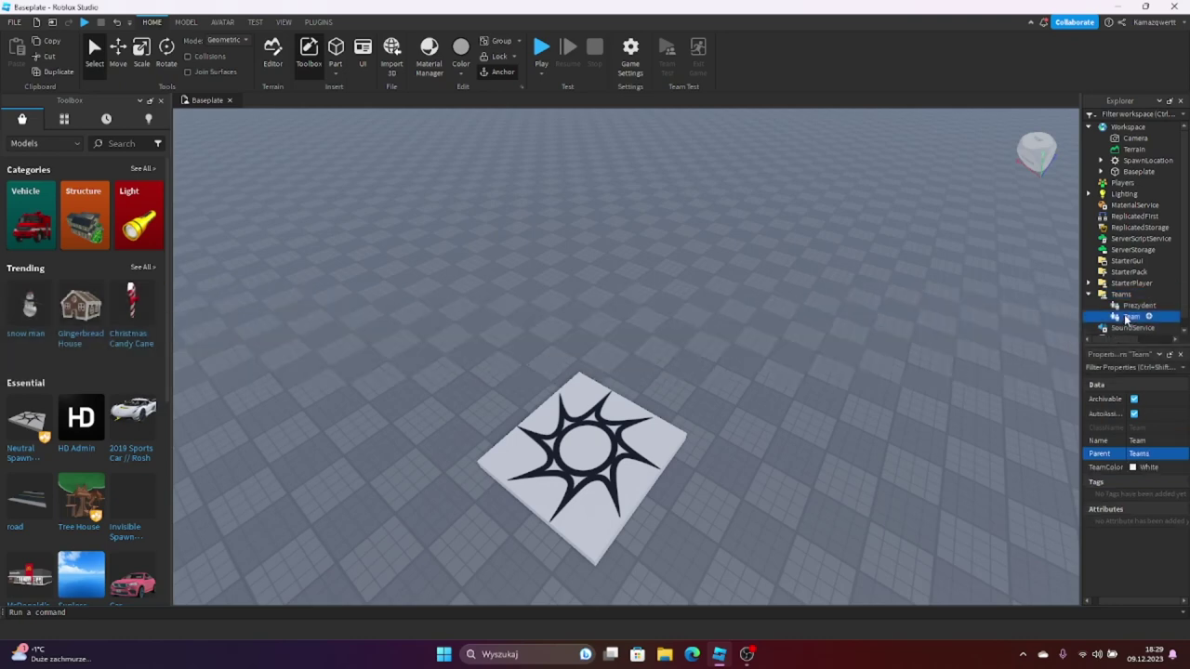
{"action": "left_click", "coordinate": [1141, 442]}
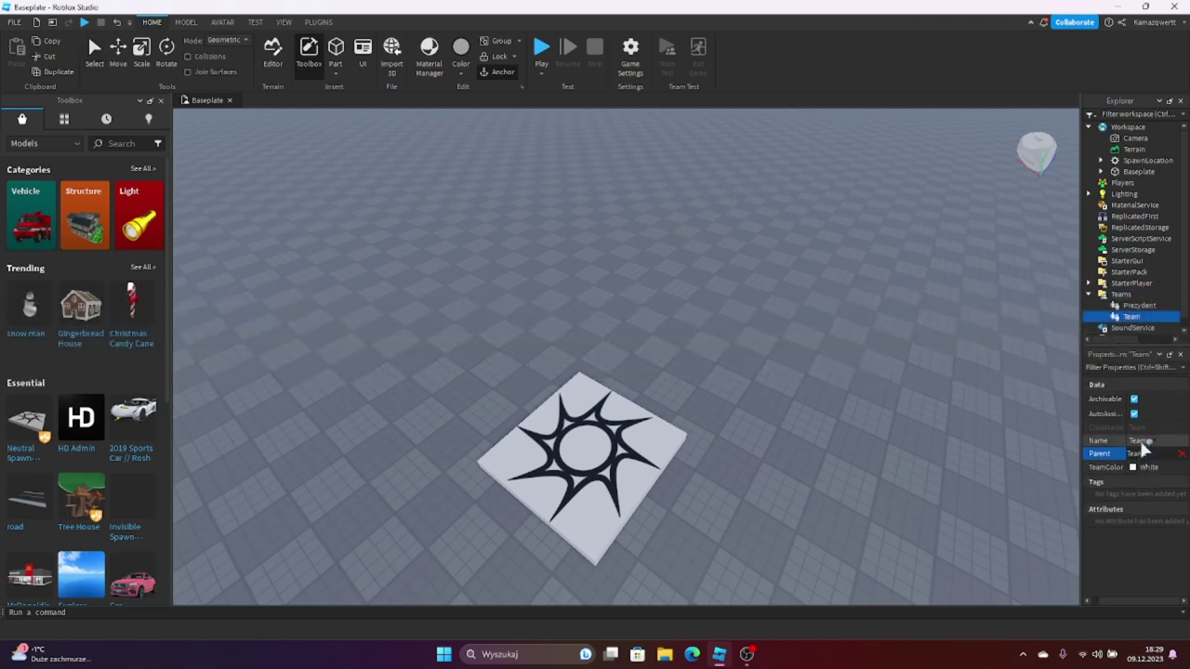
{"action": "type", "text": "KMP"}
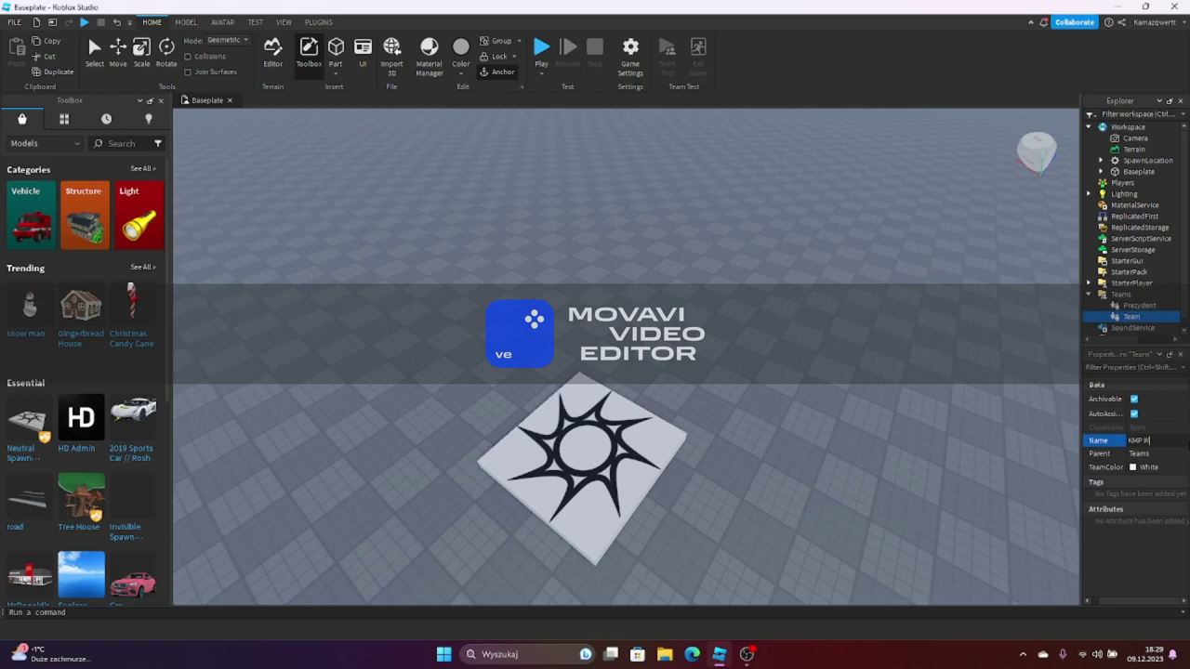
{"action": "type", "text": "Warszawa"}
{"action": "key", "text": "Return"}
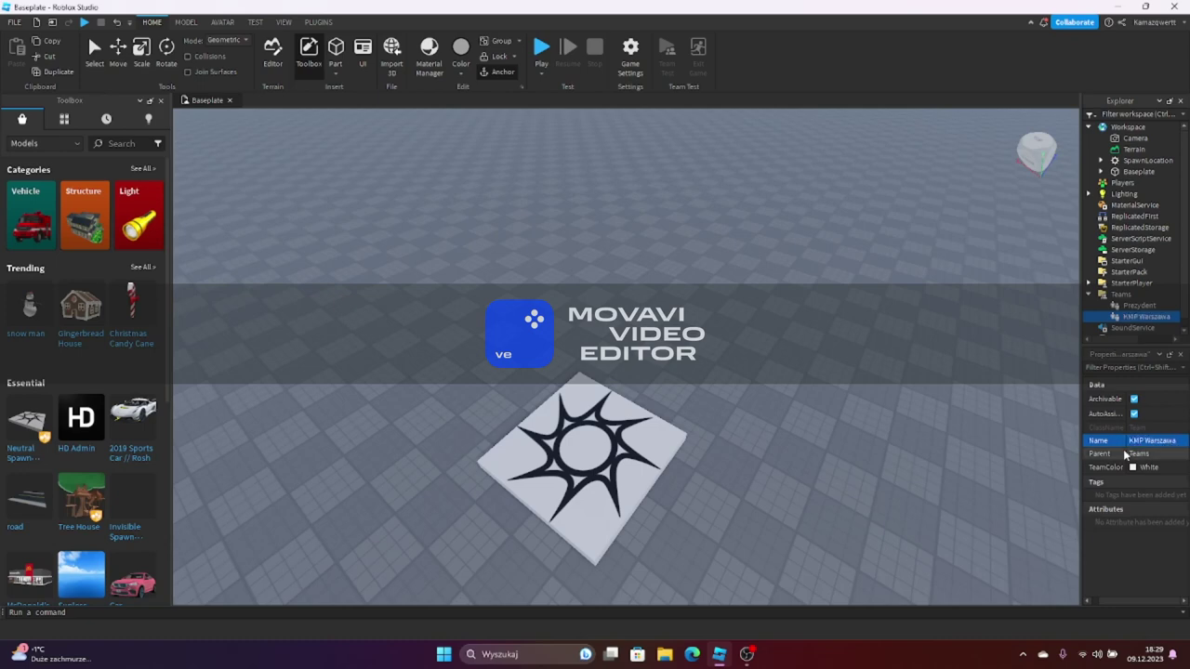
{"action": "left_click", "coordinate": [1142, 467]}
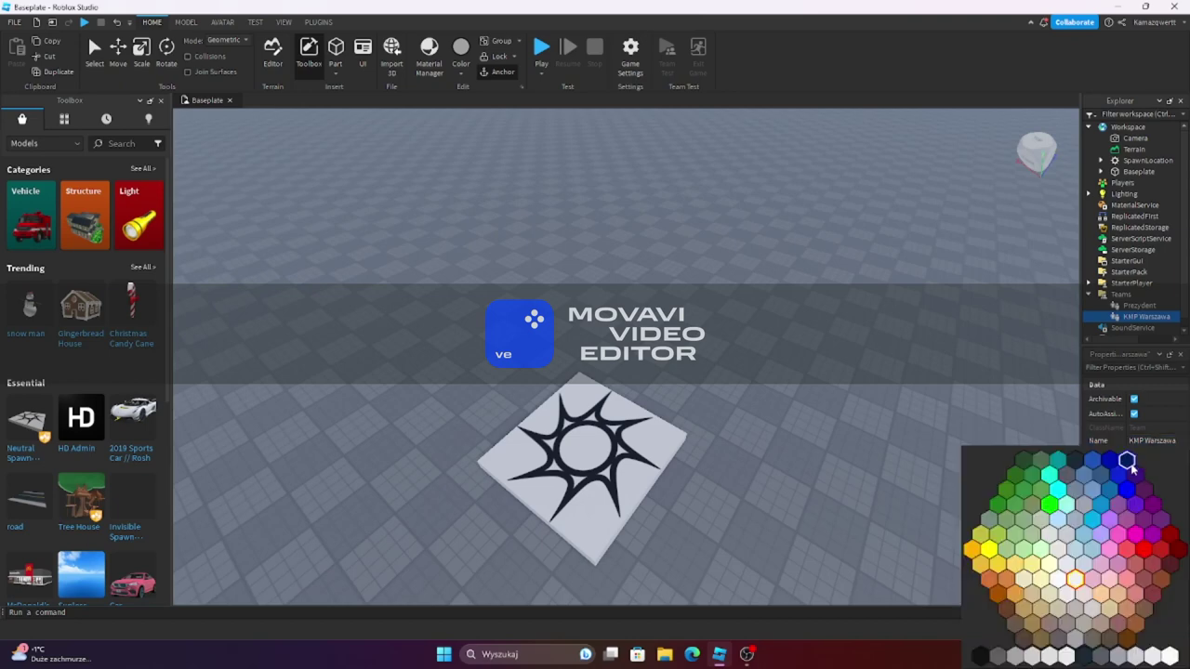
{"action": "left_click", "coordinate": [1131, 467]}
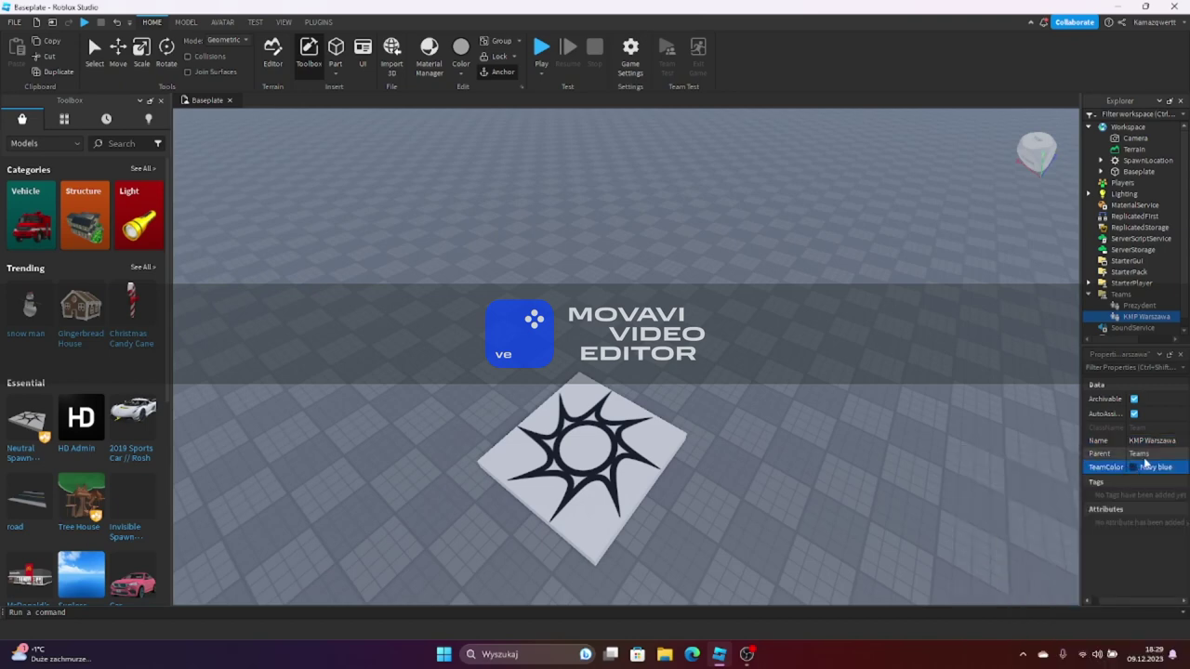
Step: Add a third Team object to the Teams service
{"action": "left_click", "coordinate": [1157, 294]}
{"action": "scroll", "coordinate": [1155, 287], "scroll_direction": "down", "scroll_amount": 1}
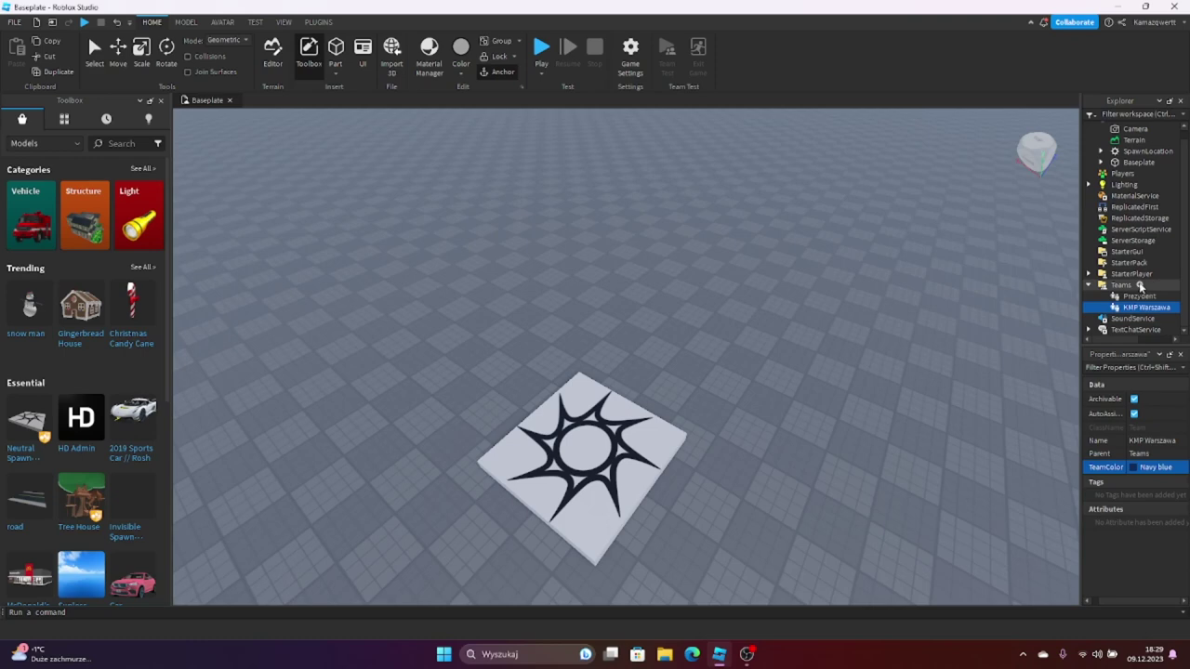
{"action": "left_click", "coordinate": [1142, 286]}
{"action": "left_click", "coordinate": [1064, 331]}
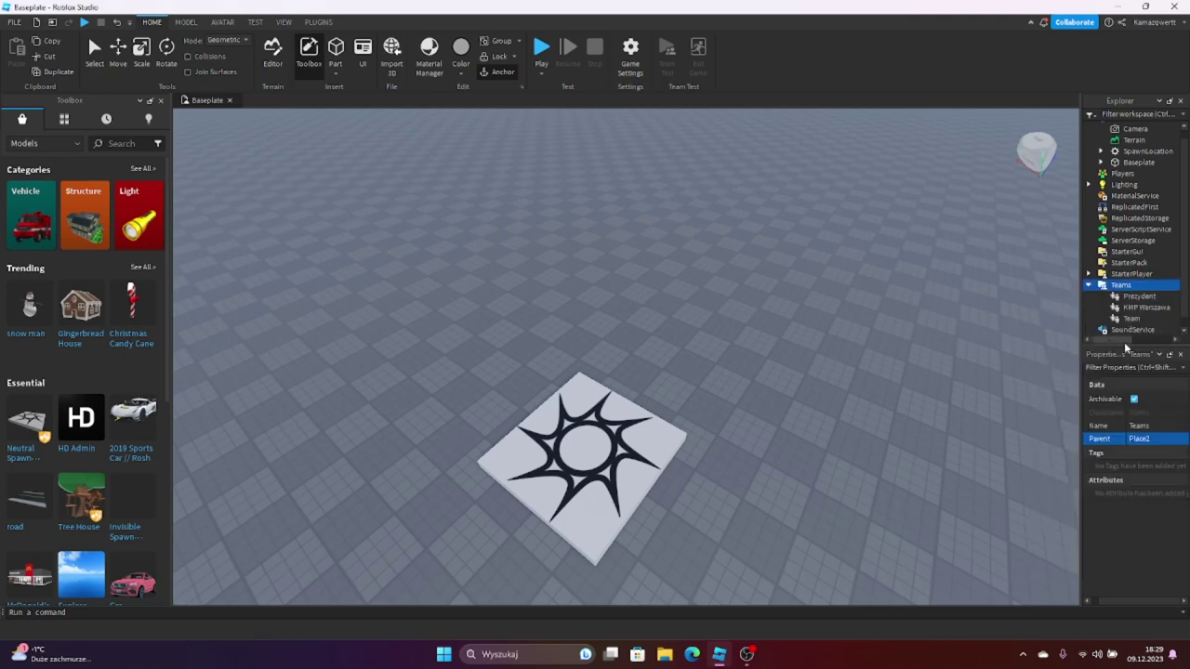
{"action": "right_click", "coordinate": [1128, 331]}
{"action": "left_click", "coordinate": [1014, 353]}
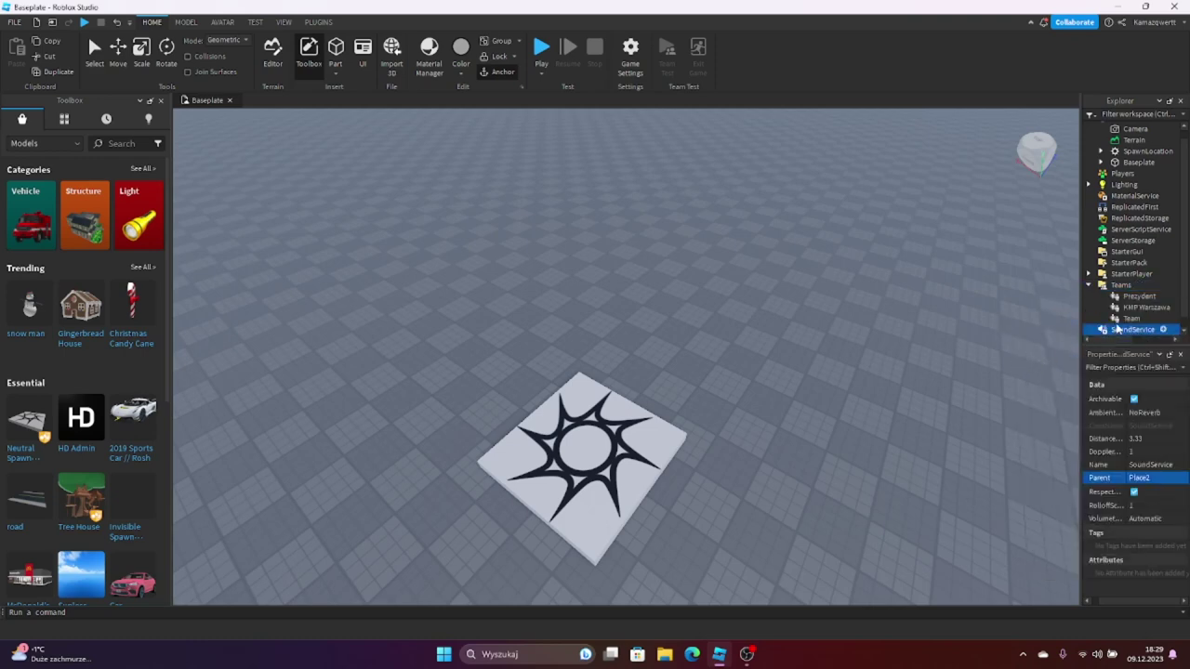
Step: Rename the newly added third team as OSP Warszawa
{"action": "left_click", "coordinate": [1116, 319]}
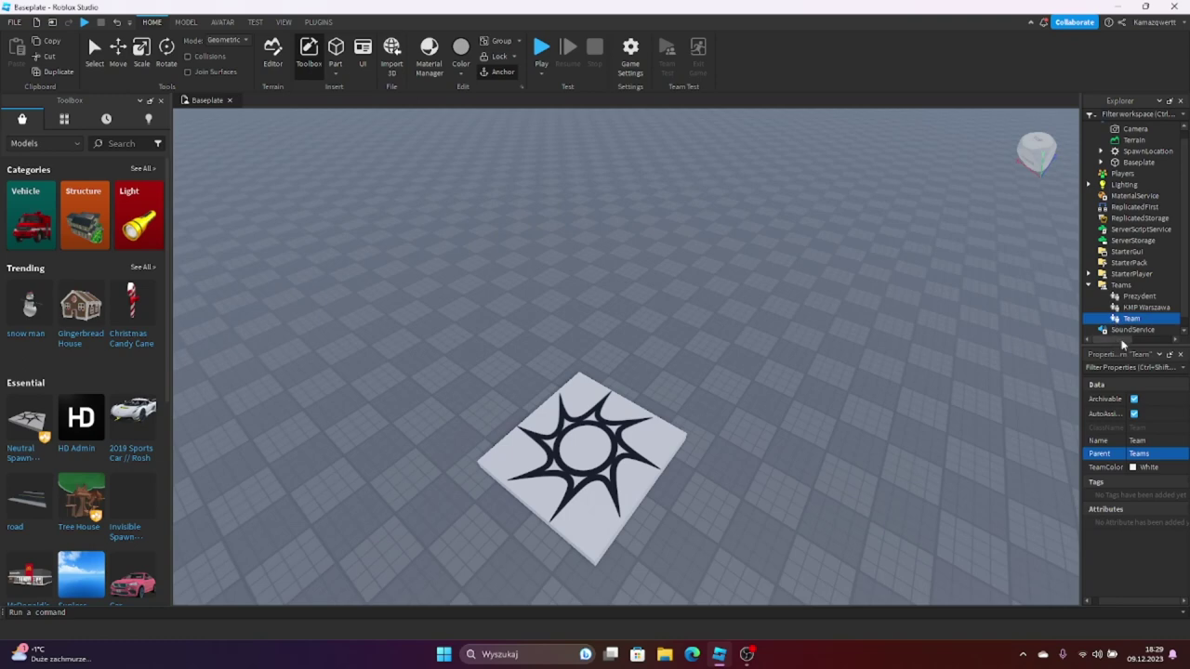
{"action": "left_click", "coordinate": [1164, 458]}
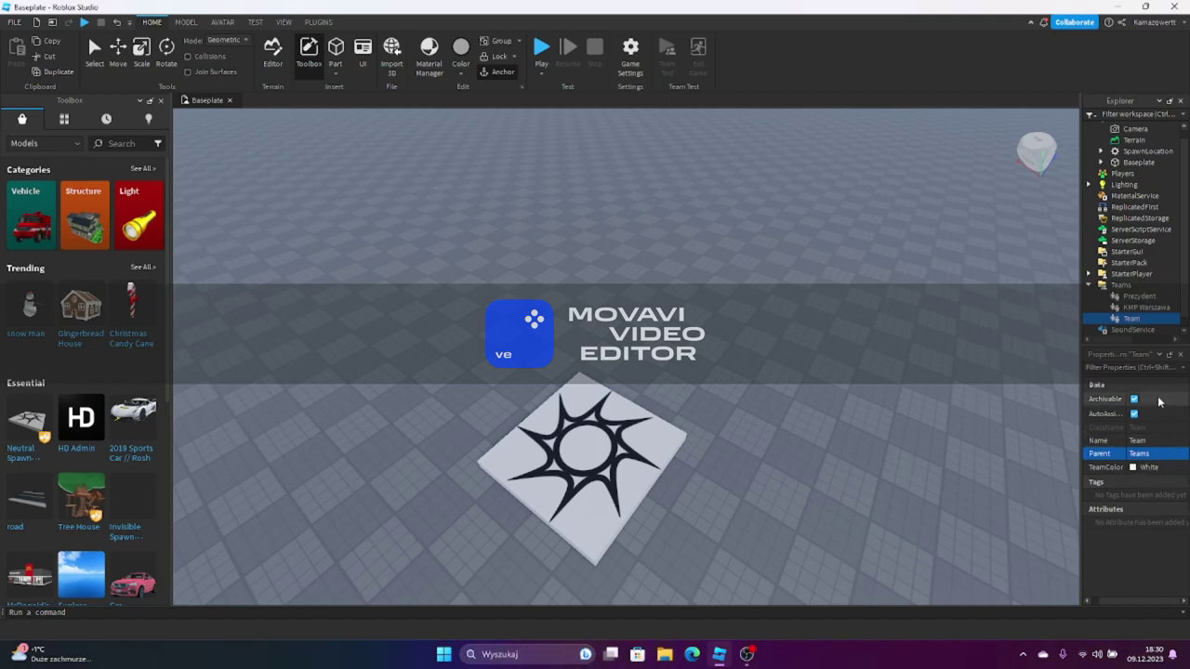
{"action": "left_click", "coordinate": [1161, 438]}
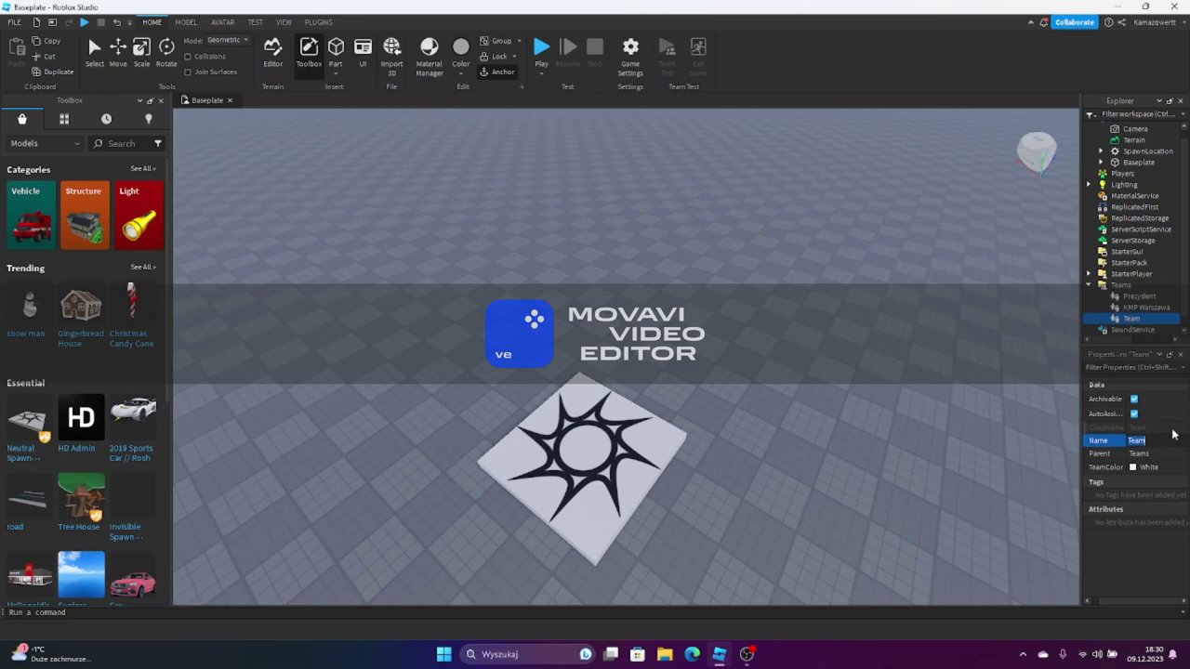
{"action": "type", "text": "OSP"}
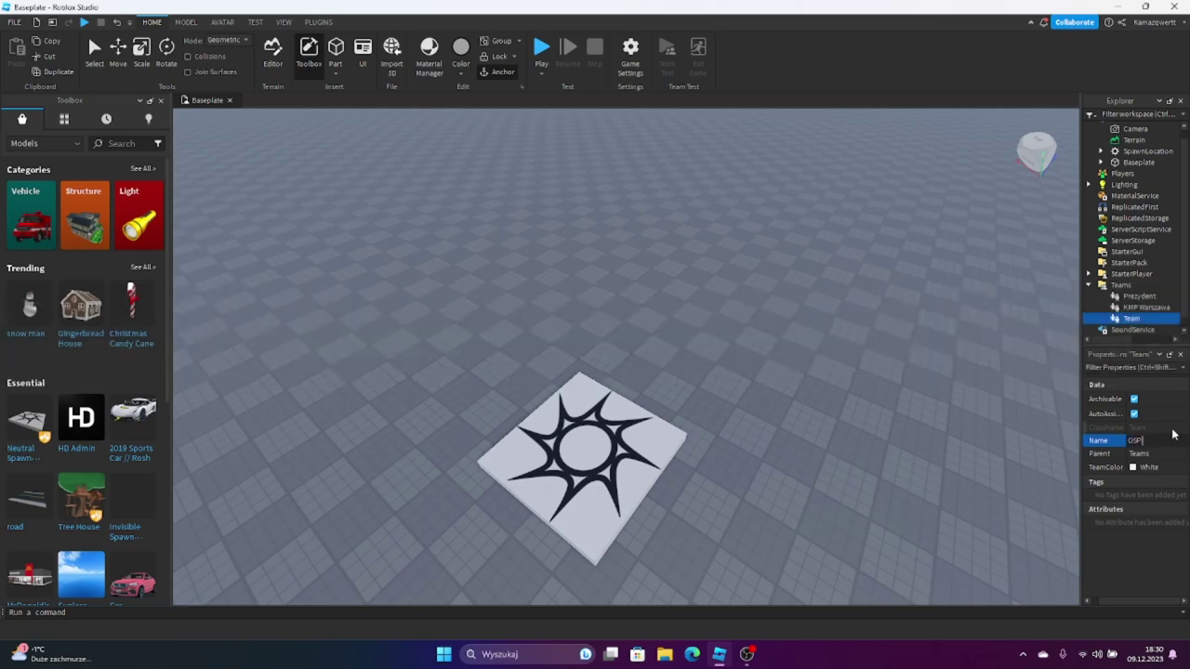
{"action": "type", "text": " Warszawa"}
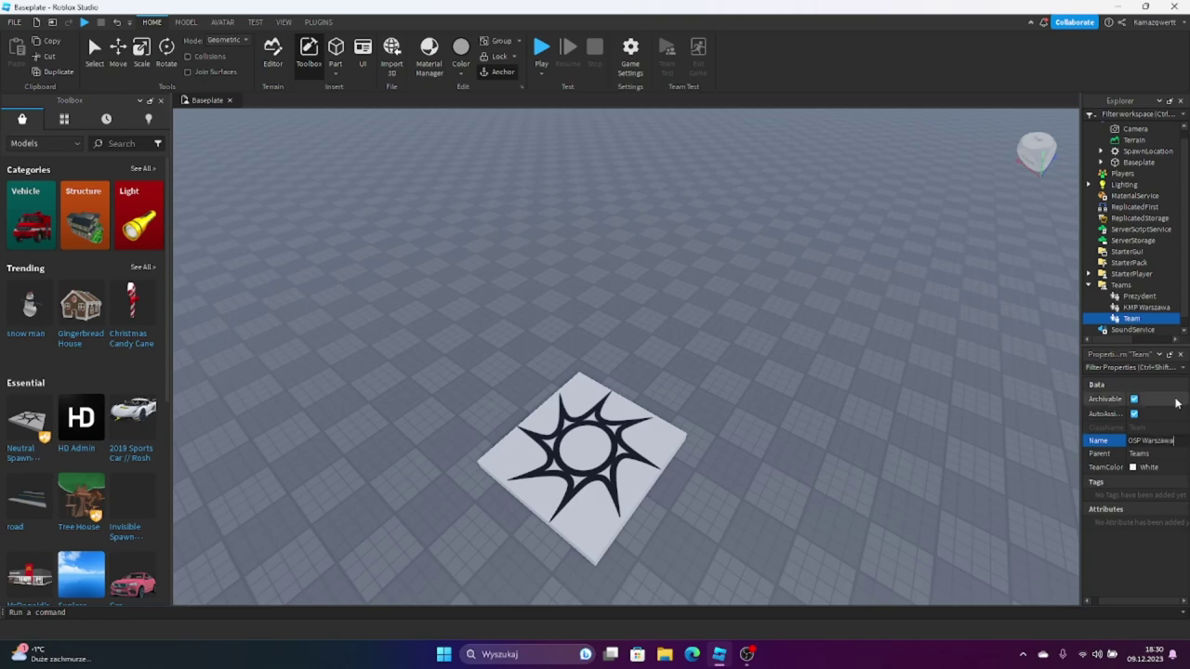
{"action": "key", "text": "Return"}
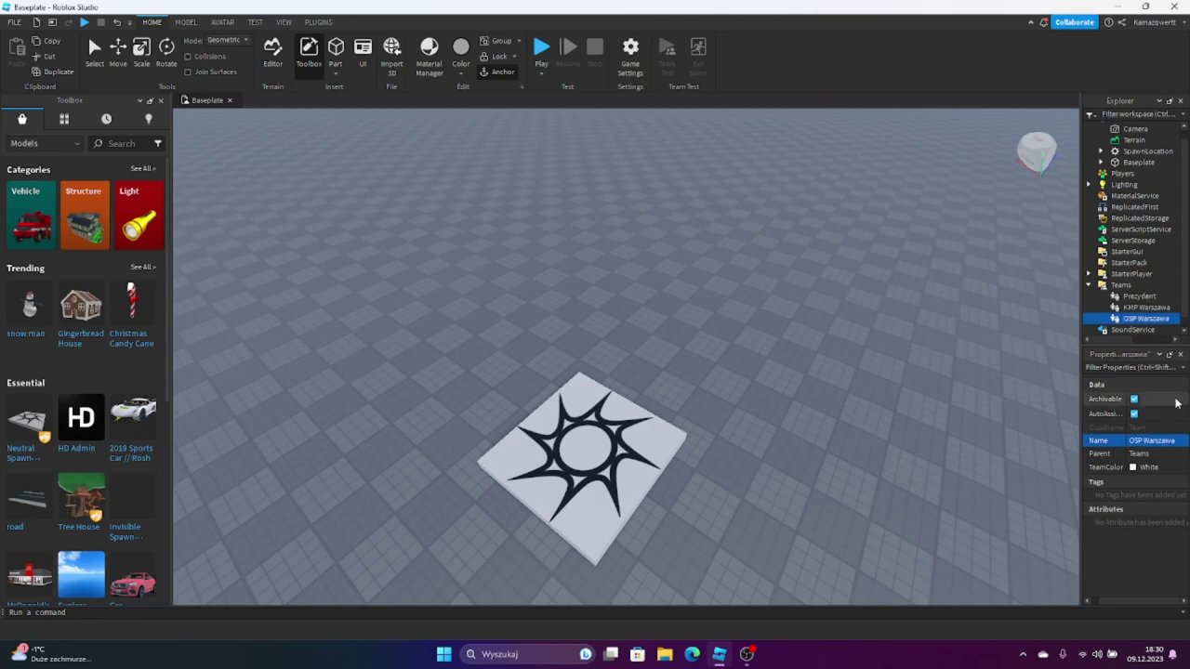
Step: Set the team colour of the OSP Warszawa team to Really red
{"action": "left_click", "coordinate": [1136, 466]}
{"action": "left_click", "coordinate": [1146, 539]}
{"action": "left_click", "coordinate": [1140, 469]}
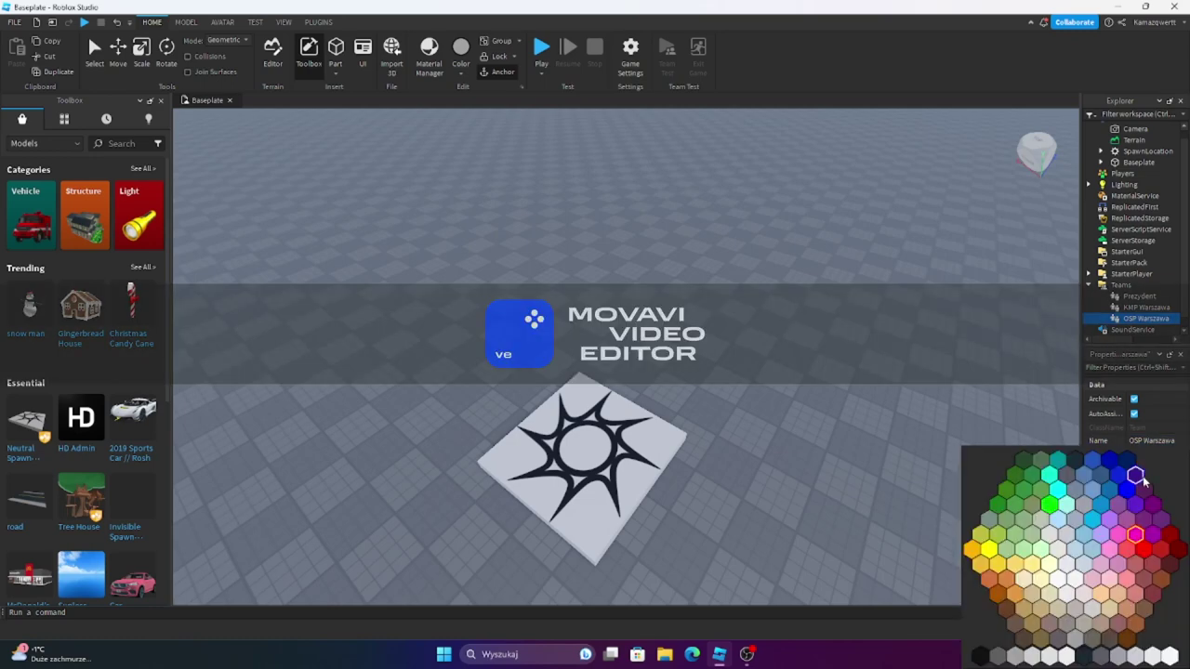
{"action": "left_click", "coordinate": [1144, 560]}
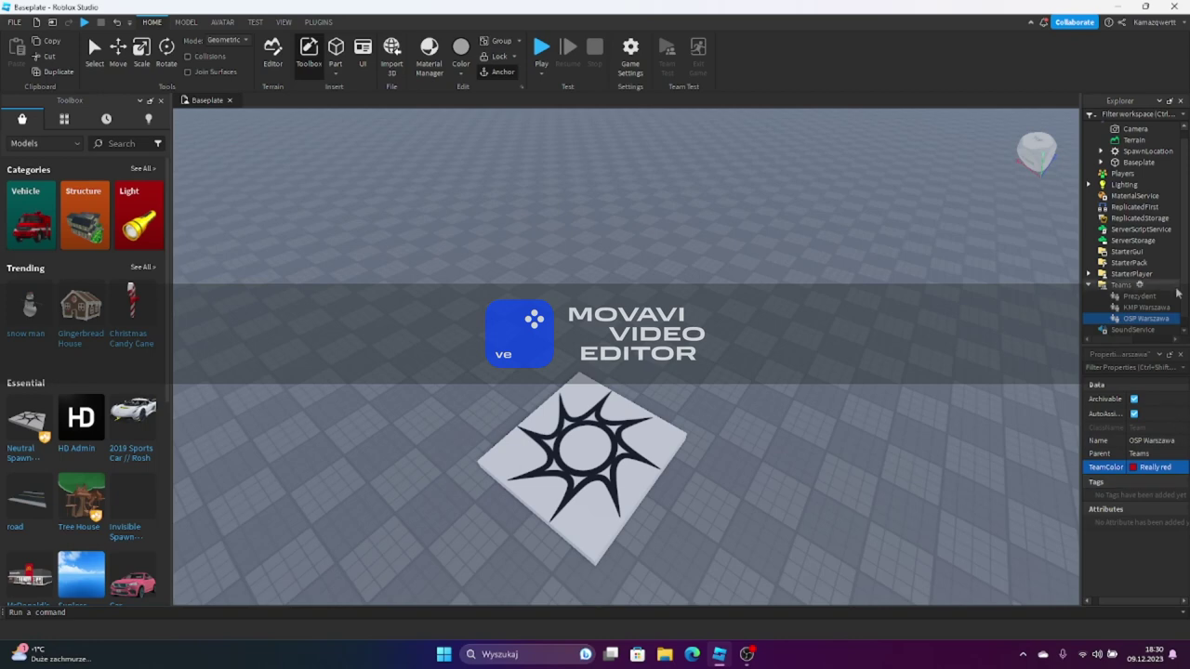
Step: Add a fourth Team object to the Teams service and name it PR Warszawa
{"action": "scroll", "coordinate": [1177, 291], "scroll_direction": "down", "scroll_amount": 1}
{"action": "left_click", "coordinate": [1144, 275]}
{"action": "left_click", "coordinate": [1144, 275]}
{"action": "left_click", "coordinate": [1107, 318]}
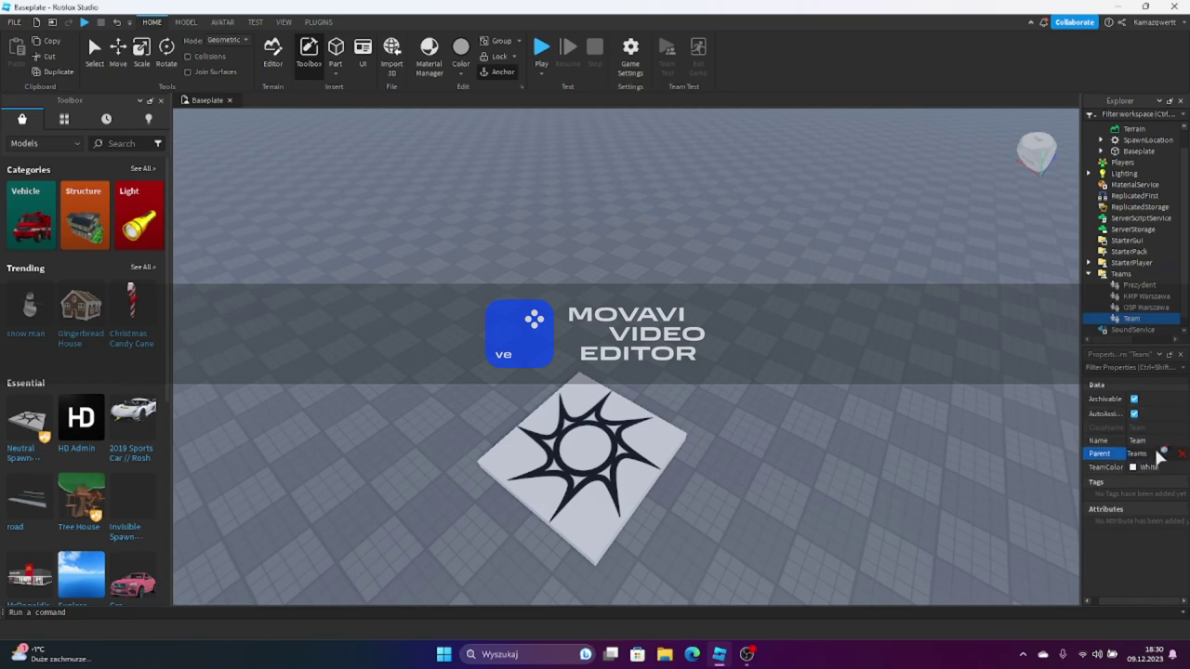
{"action": "left_click", "coordinate": [1141, 441]}
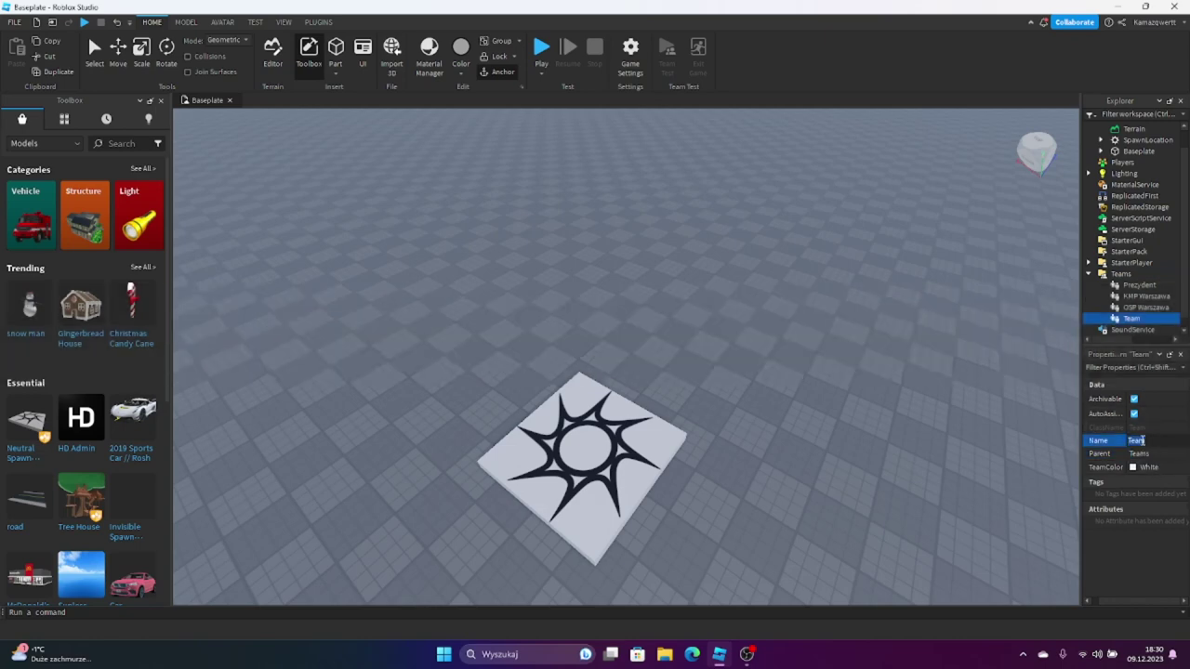
{"action": "type", "text": "P"}
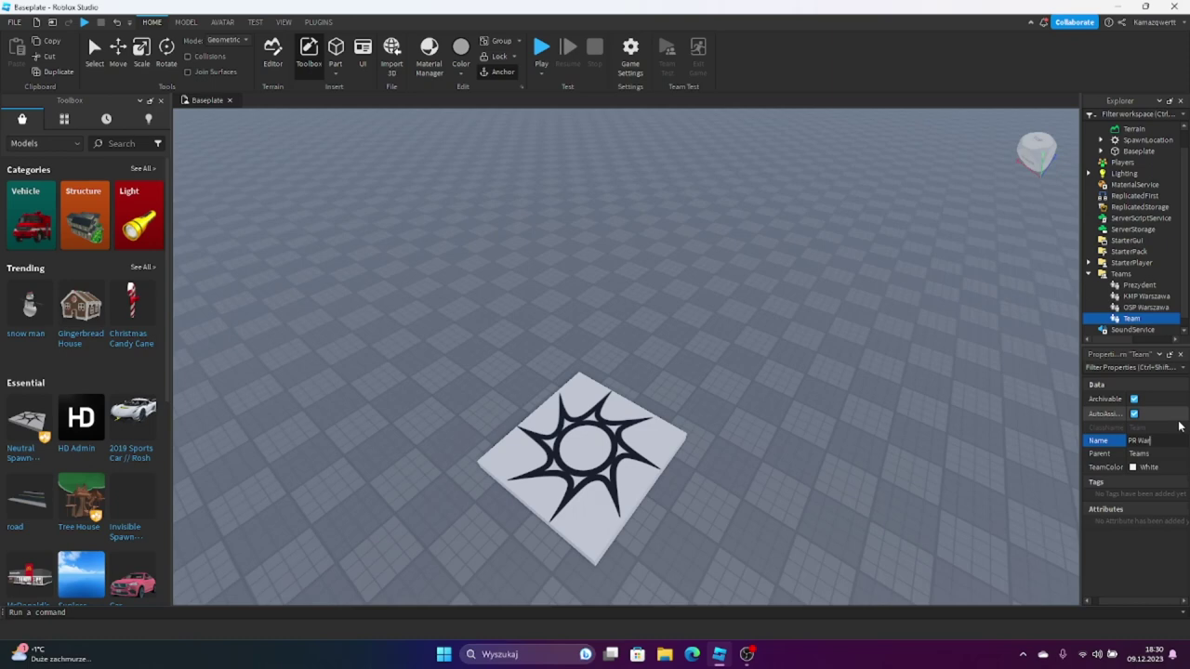
{"action": "type", "text": "R Warszawa"}
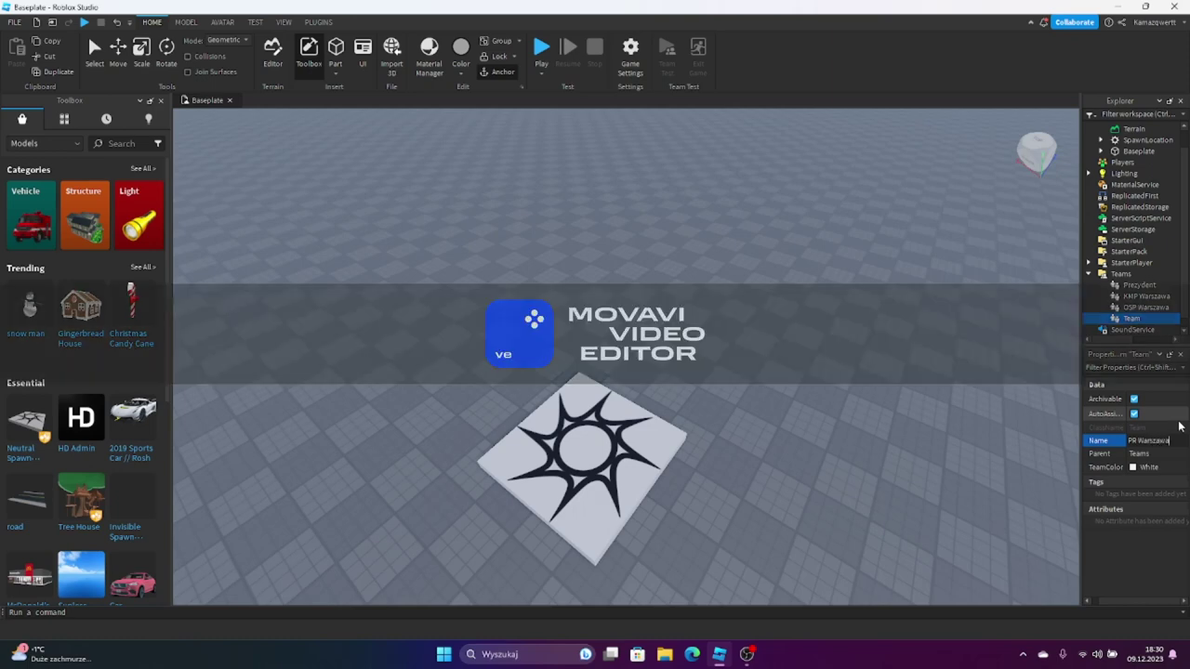
{"action": "key", "text": "Return"}
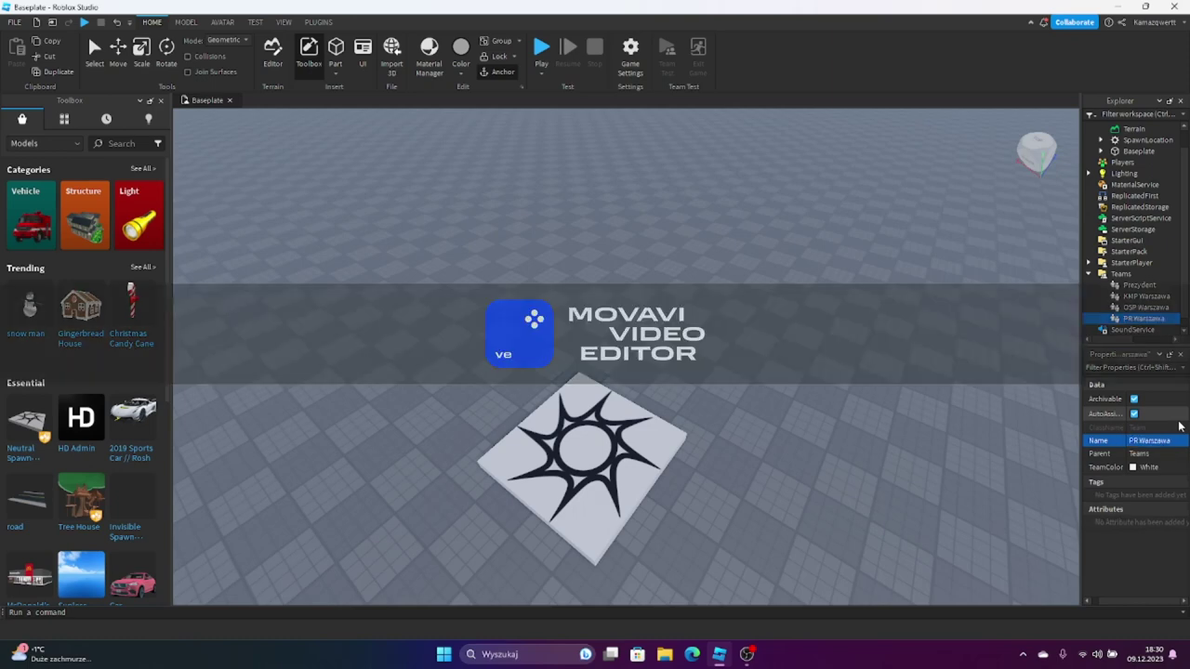
Step: Set the team colour of the PR Warszawa team to Alder
{"action": "left_click", "coordinate": [1138, 467]}
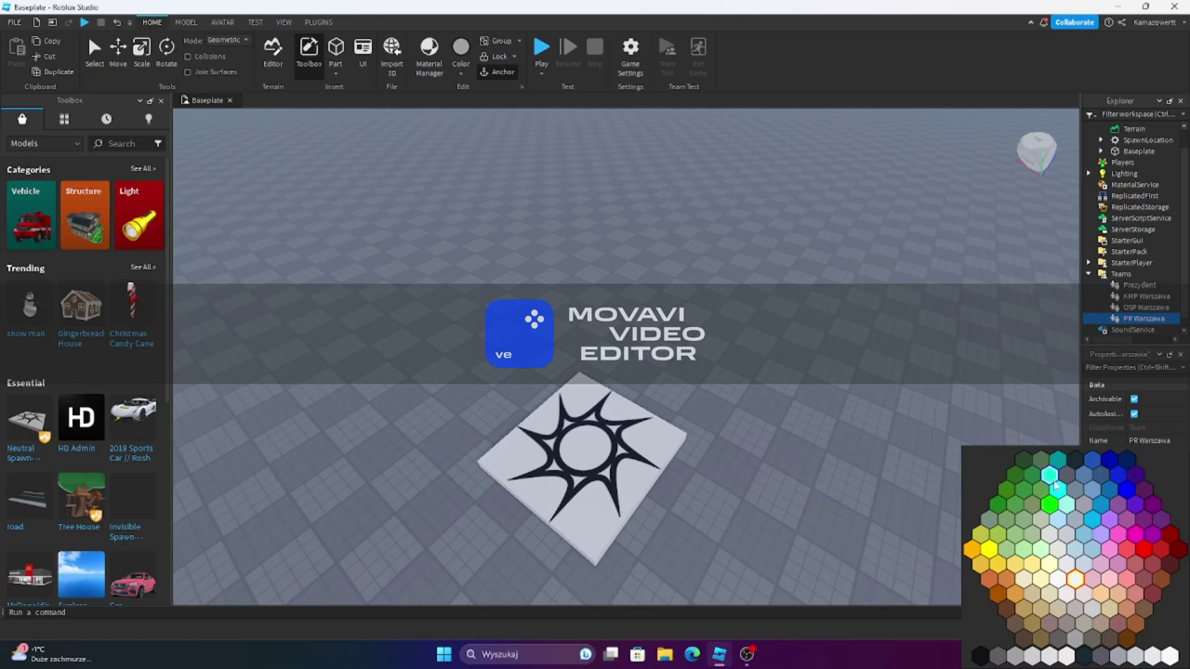
{"action": "left_click", "coordinate": [1107, 522]}
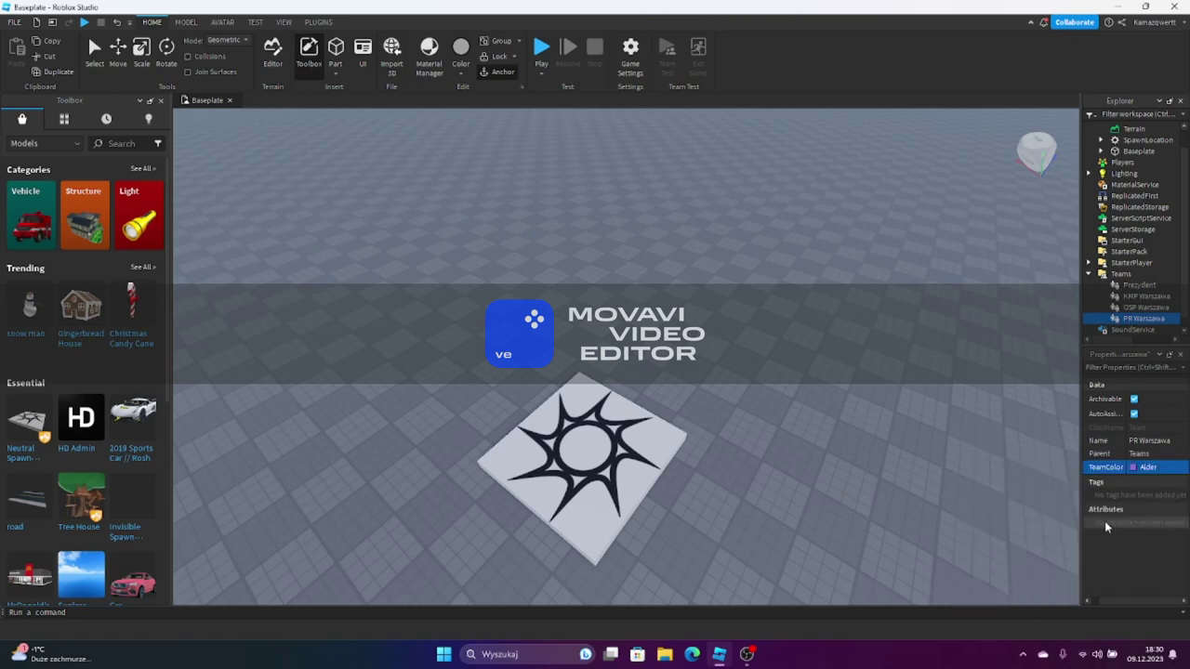
{"action": "scroll", "coordinate": [1131, 284], "scroll_direction": "down", "scroll_amount": 1}
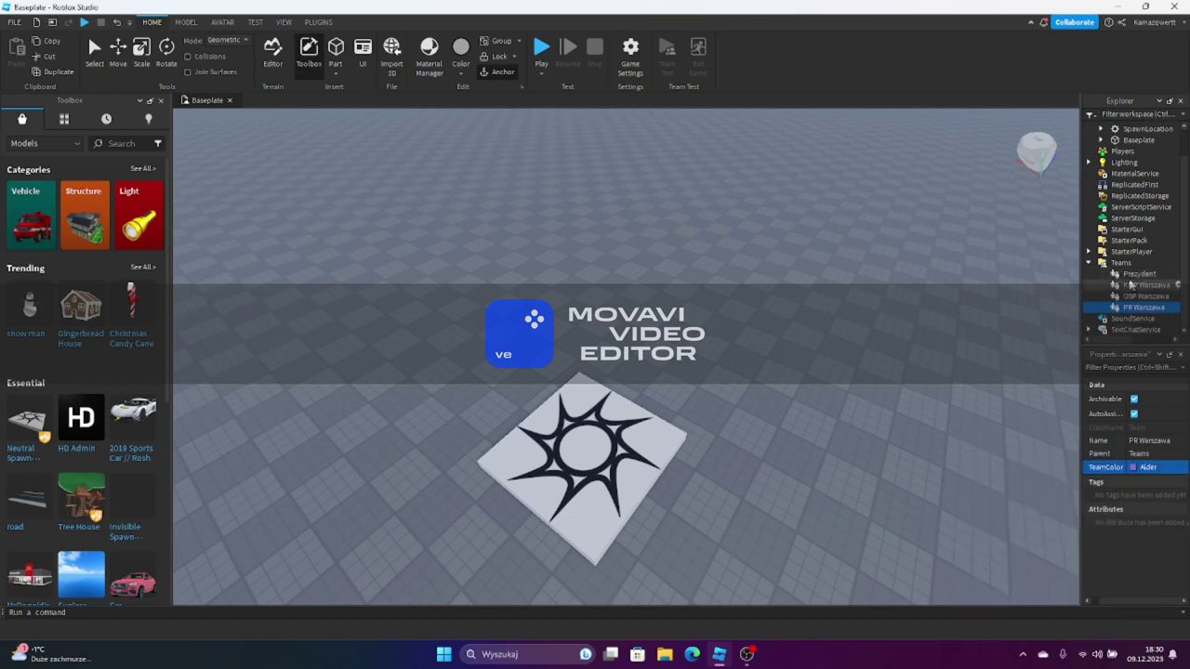
Step: Add a fifth Team object named Obywatel to the Teams service, with its team colour set to Lime green
{"action": "left_click", "coordinate": [1122, 263]}
{"action": "left_click", "coordinate": [1178, 263]}
{"action": "left_click", "coordinate": [1066, 309]}
{"action": "left_click", "coordinate": [1153, 450]}
{"action": "left_click", "coordinate": [1136, 440]}
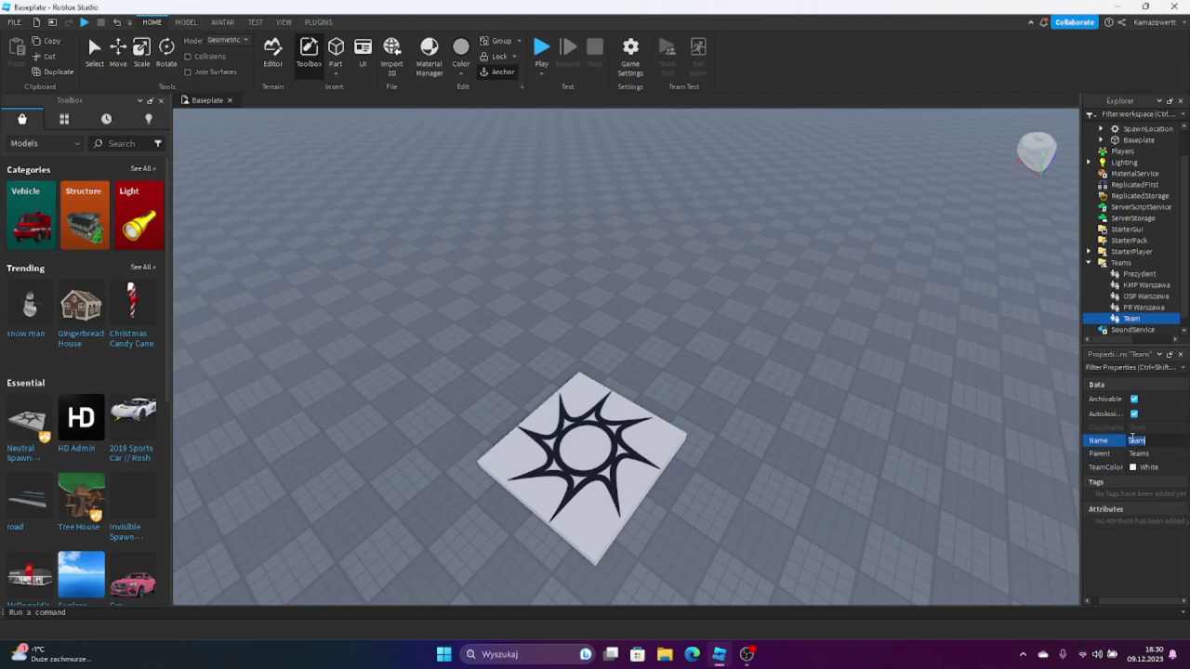
{"action": "type", "text": "Obywat"}
{"action": "key", "text": "Return"}
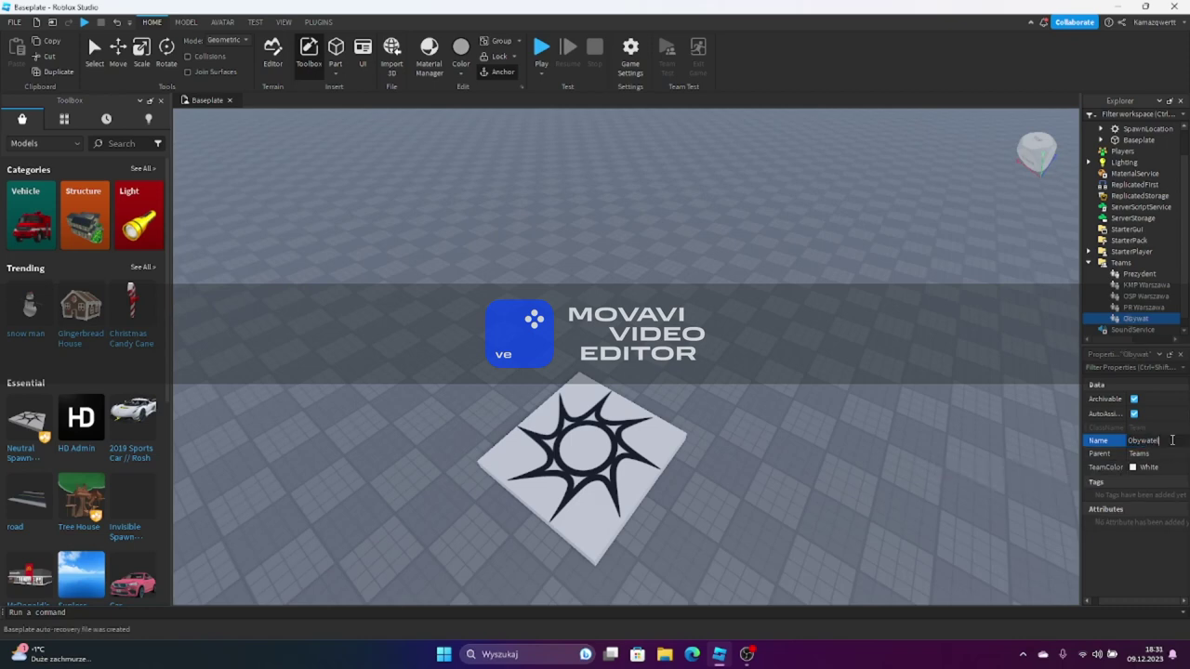
{"action": "type", "text": "l"}
{"action": "key", "text": "Return"}
{"action": "left_click", "coordinate": [1144, 467]}
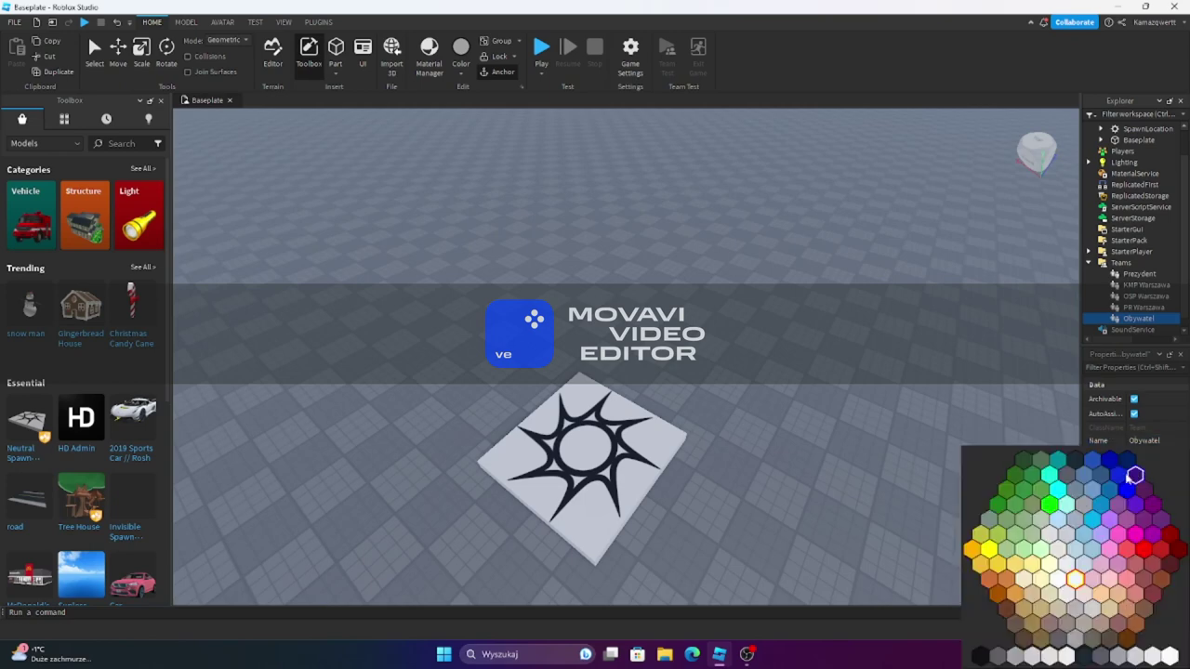
{"action": "left_click", "coordinate": [1049, 505]}
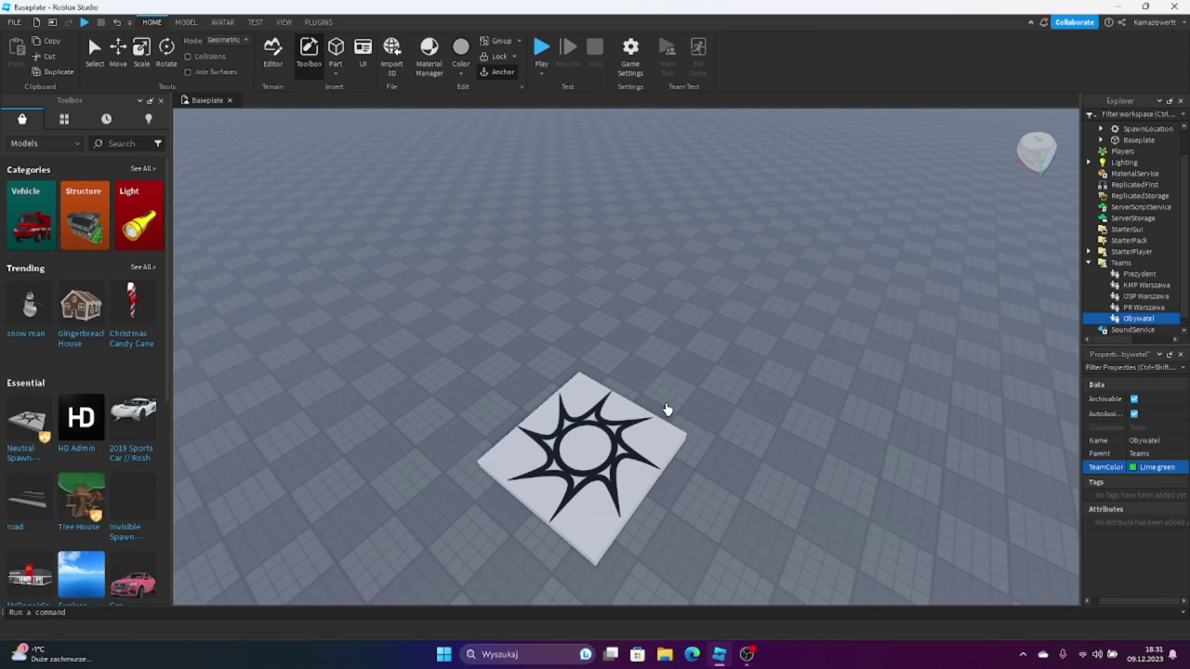
Step: Search the model library for hd admin and insert the HD Admin model into the workspace
{"action": "right_click_drag", "start_coordinate": [667, 406], "coordinate": [666, 407]}
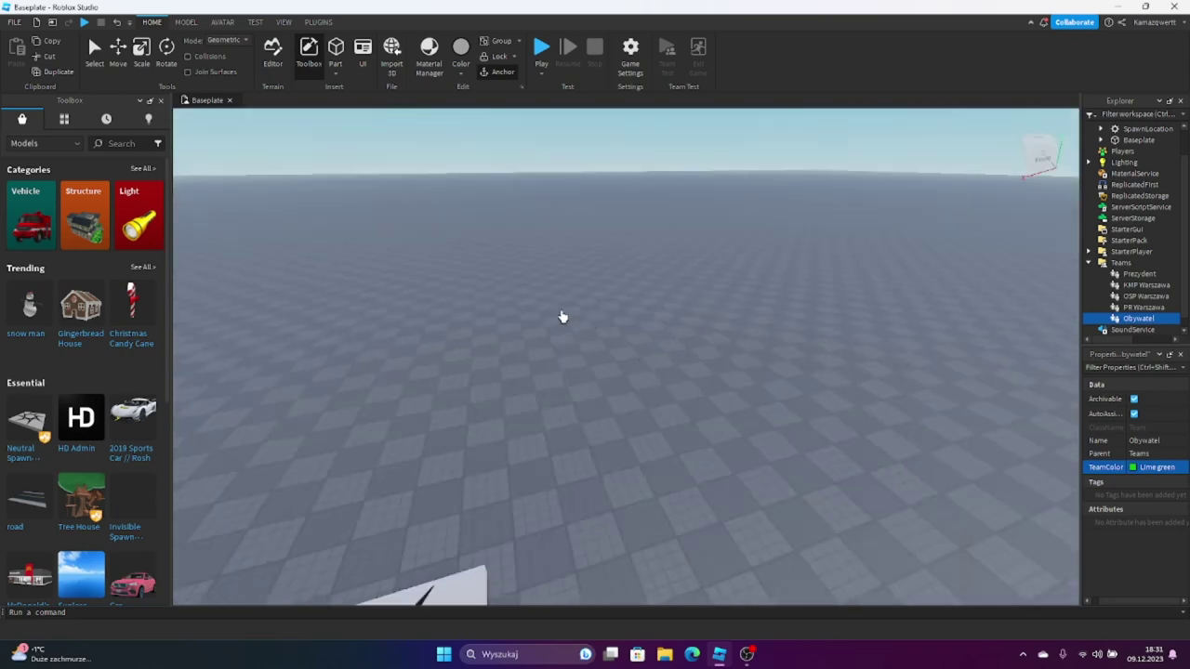
{"action": "left_click", "coordinate": [113, 142]}
{"action": "type", "text": "hd"}
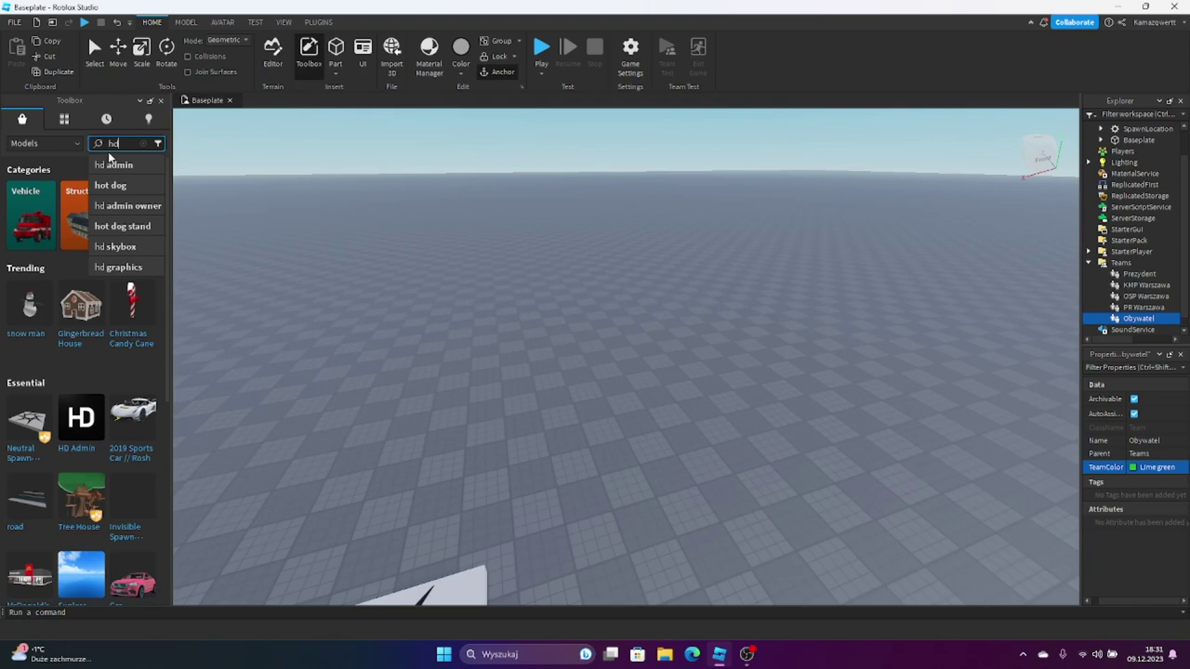
{"action": "left_click", "coordinate": [113, 166]}
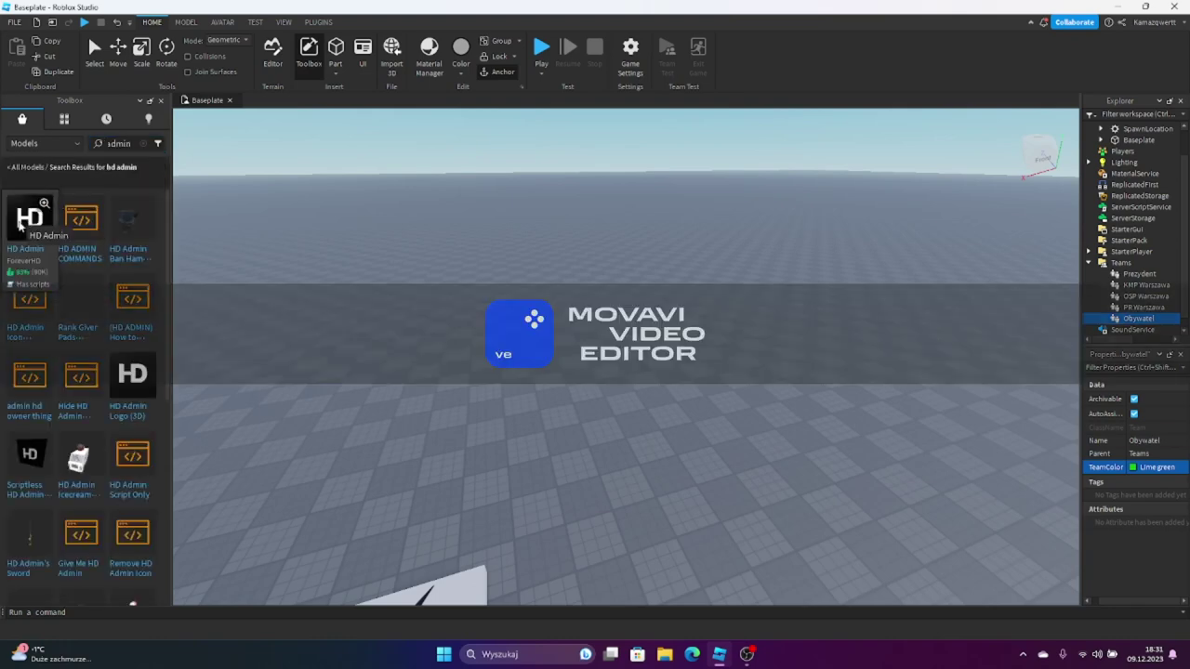
{"action": "left_click", "coordinate": [29, 218]}
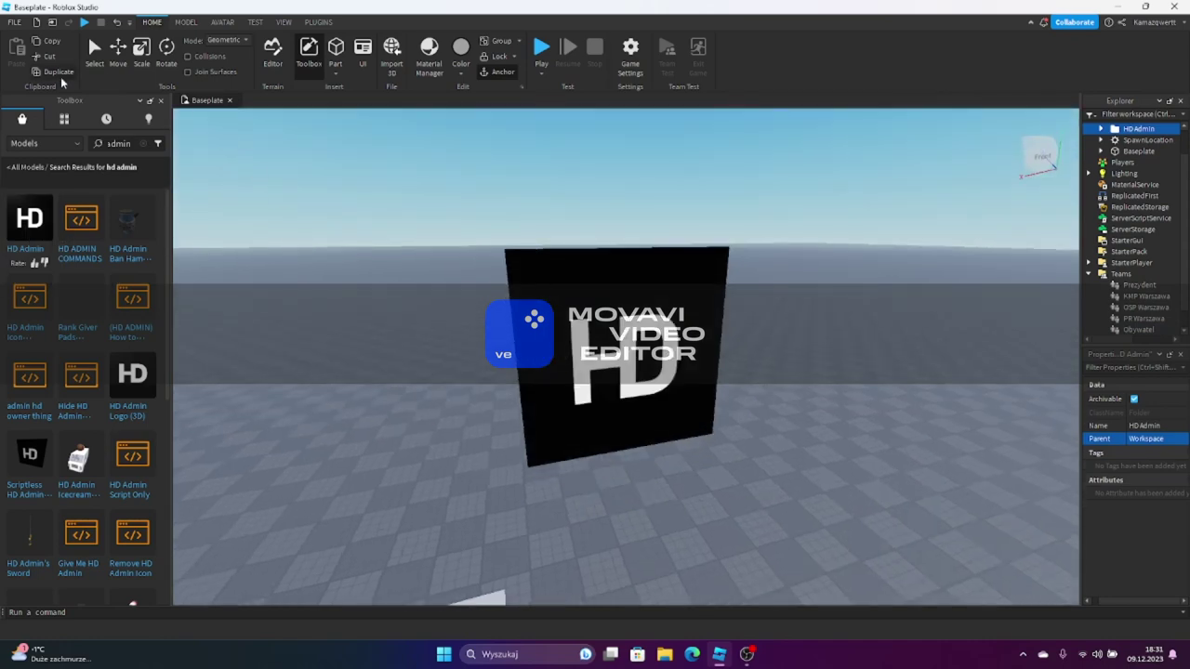
Step: Move the black HD sign part of the HD Admin model far off into the distance and deselect it
{"action": "left_click", "coordinate": [94, 51]}
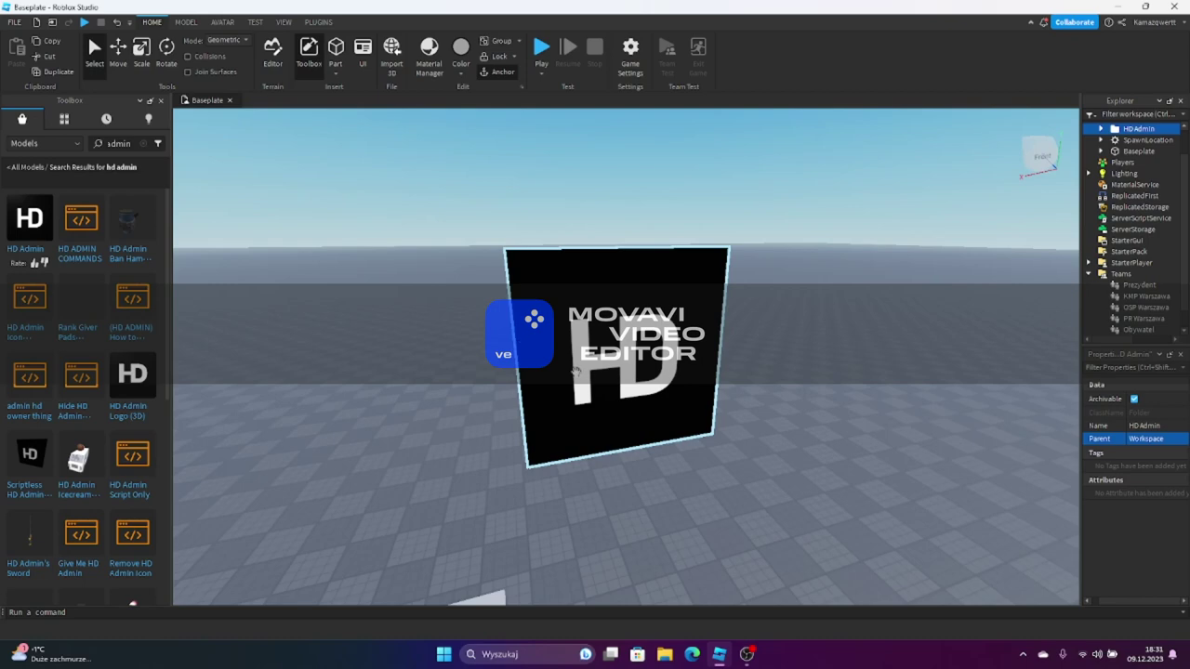
{"action": "left_click", "coordinate": [540, 270]}
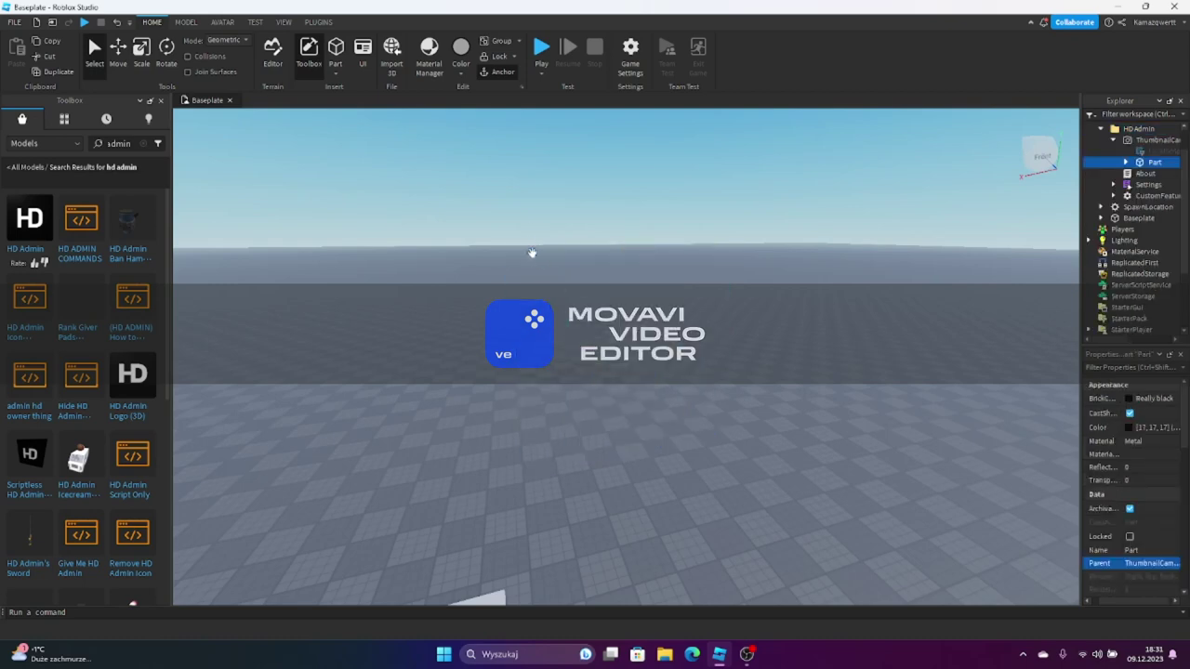
{"action": "left_click", "coordinate": [719, 360]}
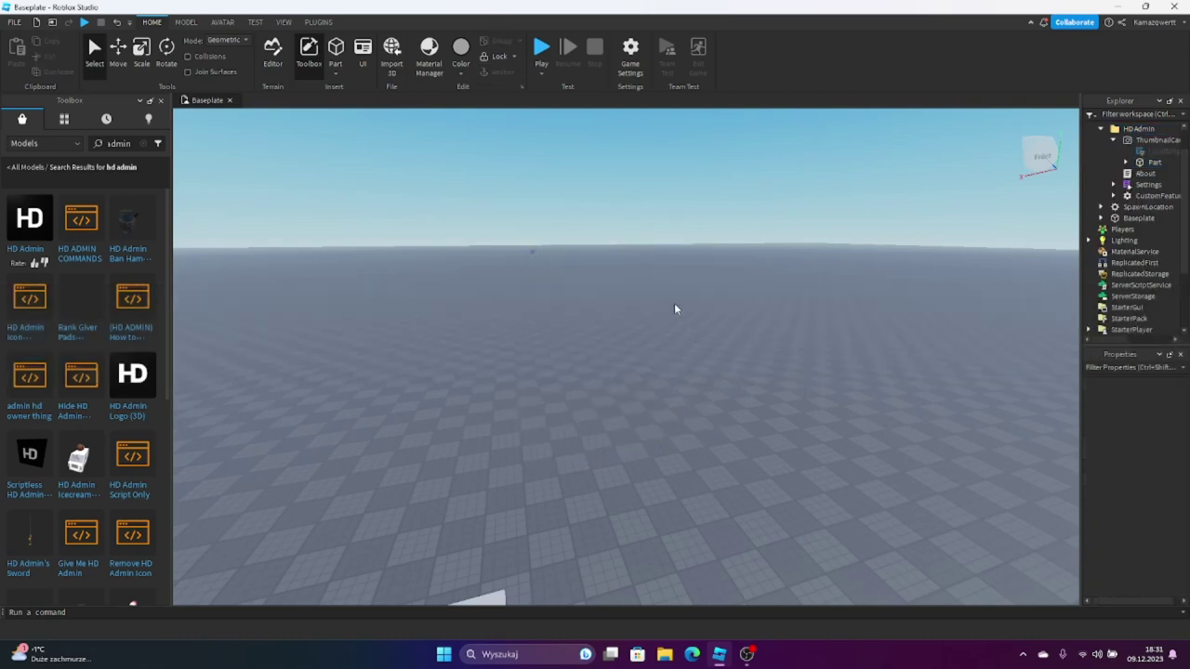
Step: Play-test the place, walk the character off the spawn, and look at the HD Admin menu before closing it
{"action": "left_click", "coordinate": [552, 49]}
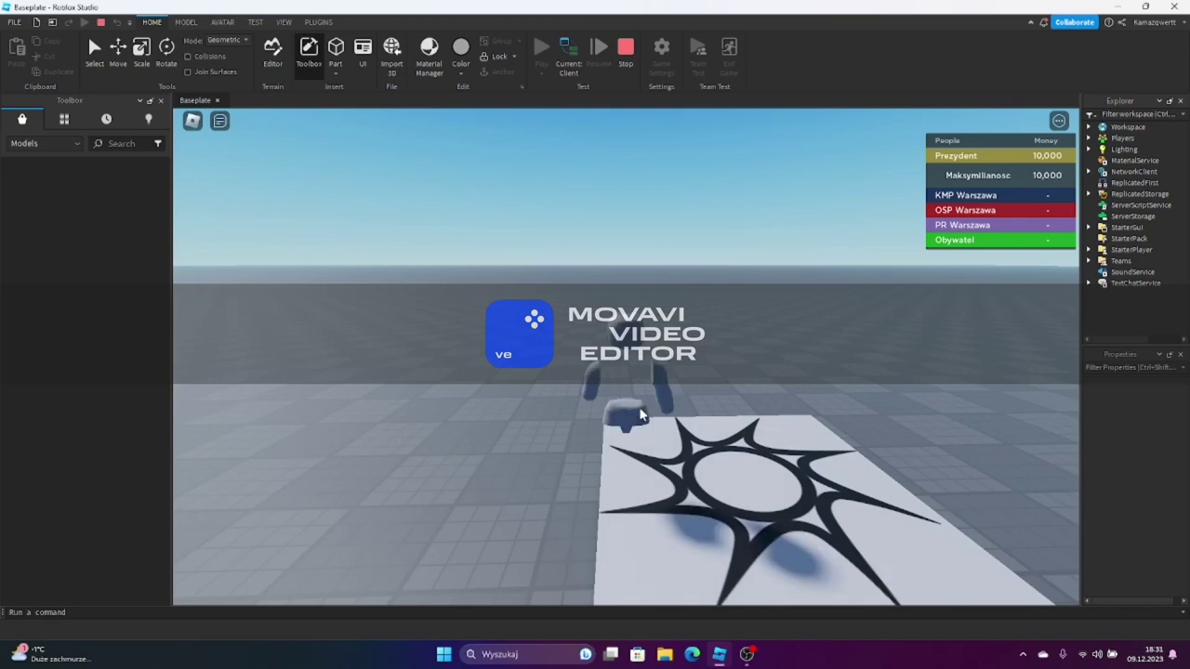
{"action": "key", "text": "w"}
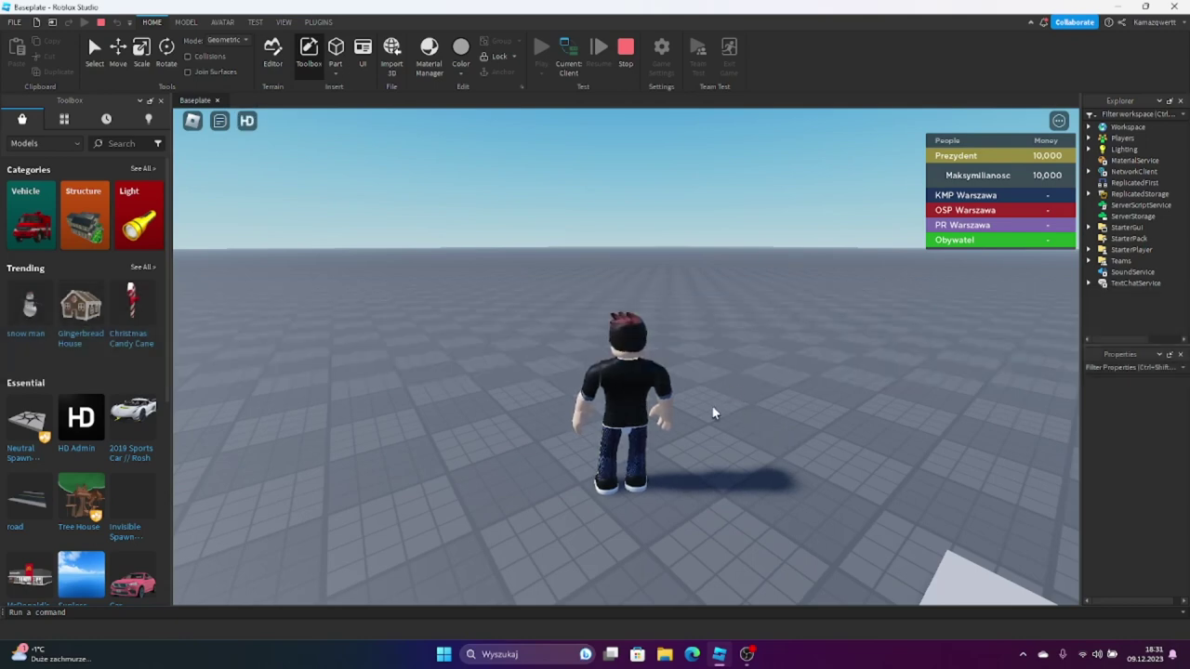
{"action": "left_click", "coordinate": [247, 123]}
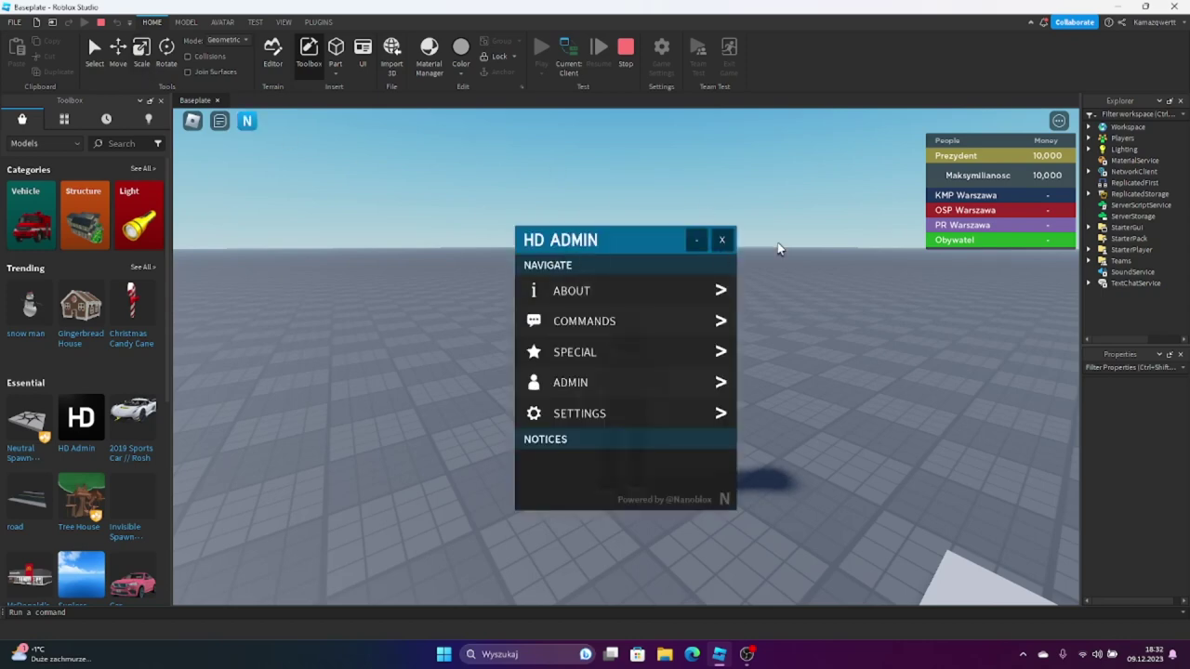
{"action": "left_click", "coordinate": [721, 240]}
Step: Try to switch the player's team by sending the chat command ";team me KMP Warszawa", and dismiss the HD Admin notice
{"action": "left_click", "coordinate": [220, 120]}
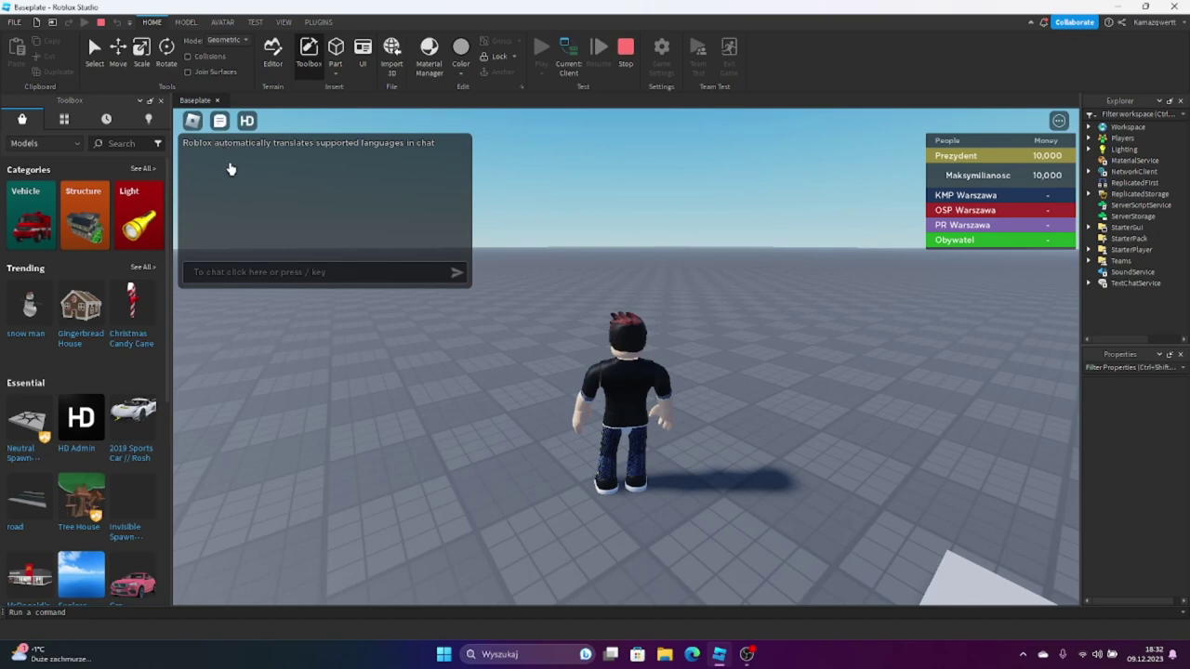
{"action": "left_click", "coordinate": [268, 271]}
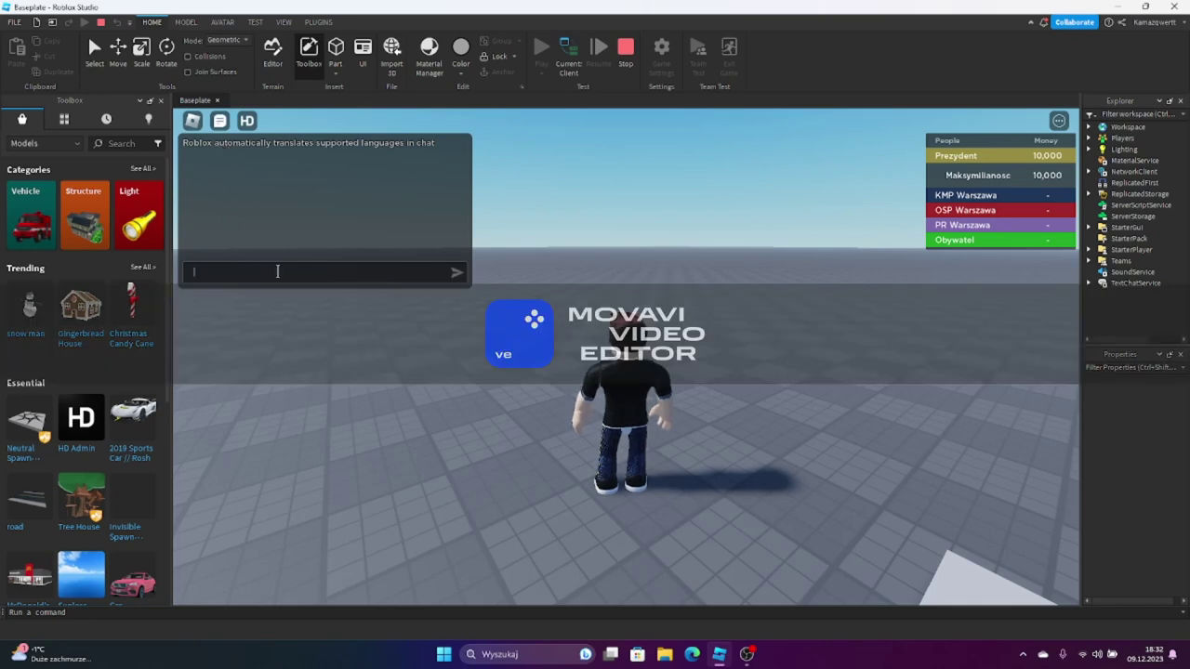
{"action": "type", "text": ";team"}
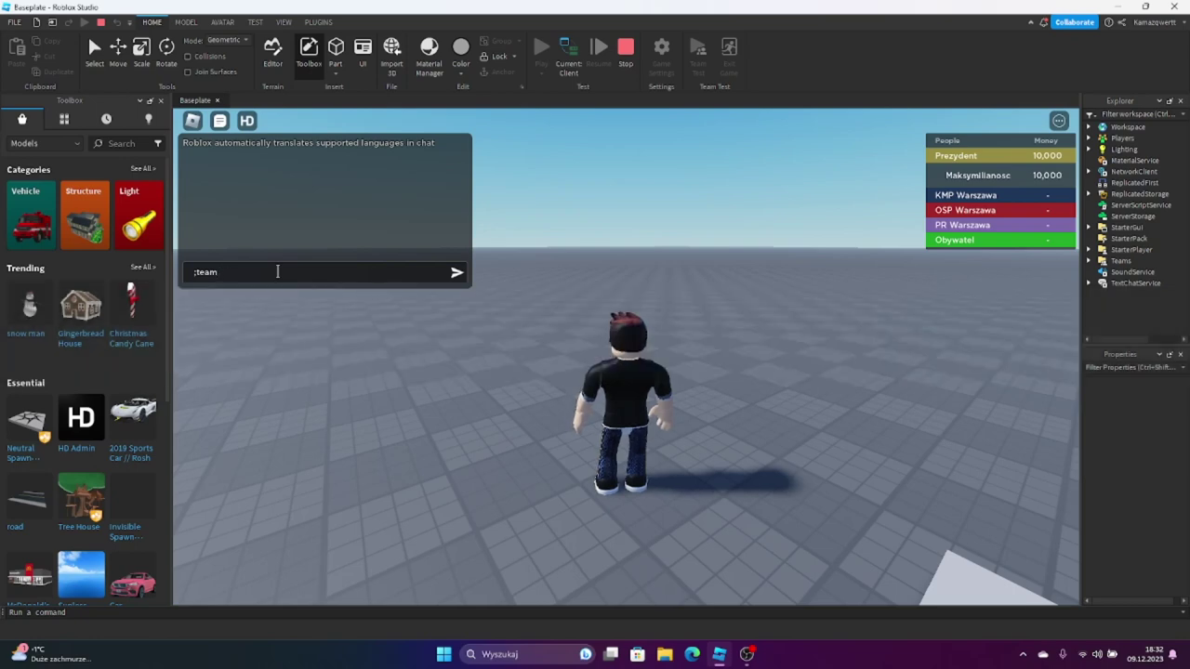
{"action": "type", "text": " me"}
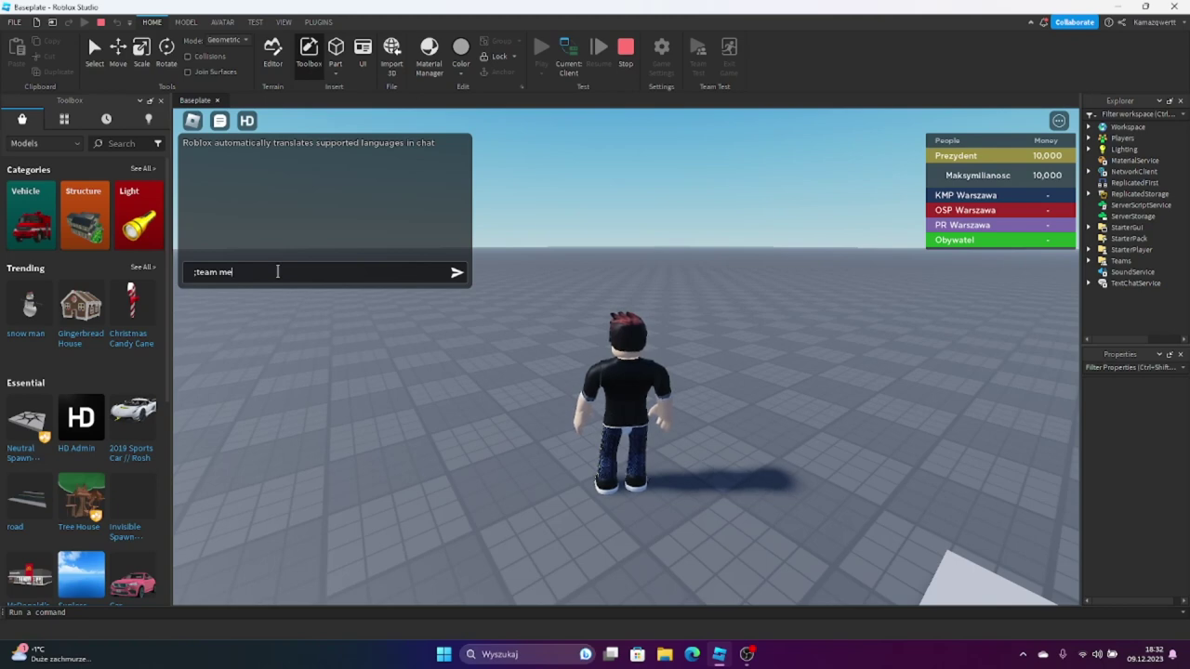
{"action": "type", "text": "KMP"}
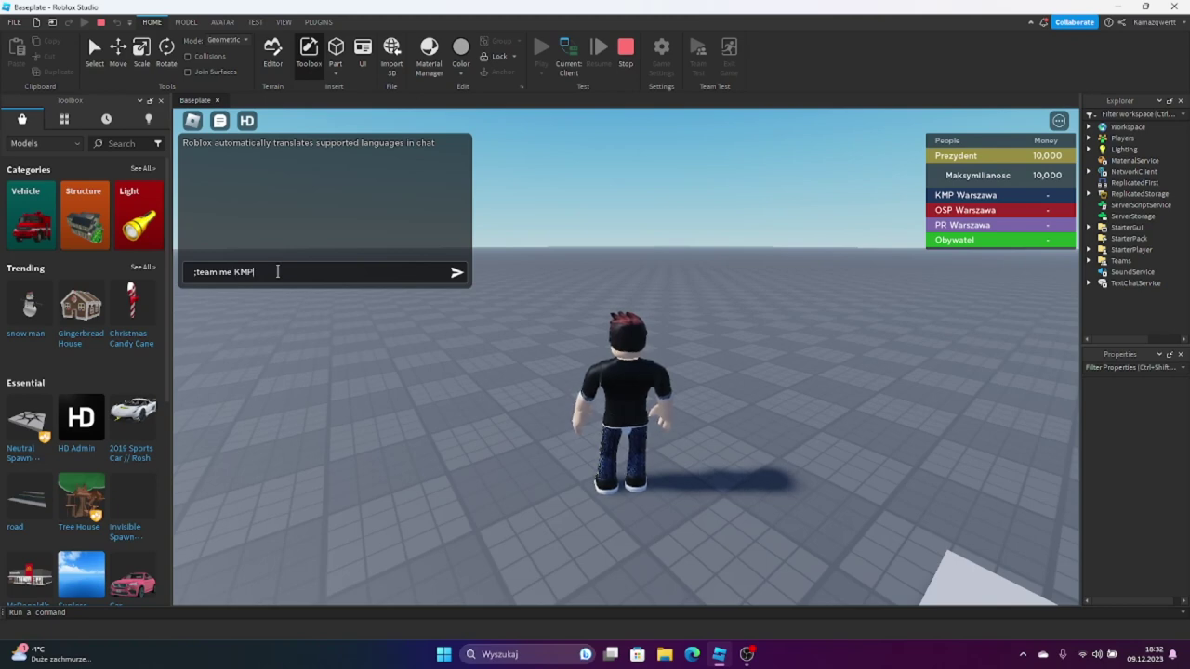
{"action": "type", "text": " Warszawa"}
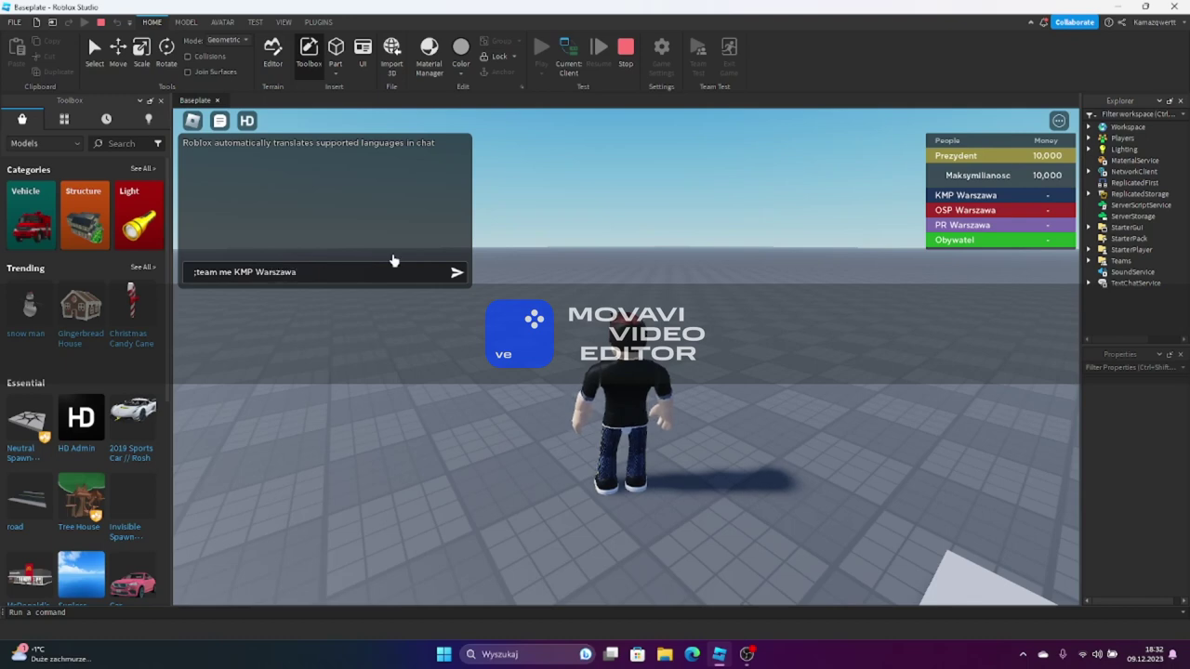
{"action": "key", "text": "Return"}
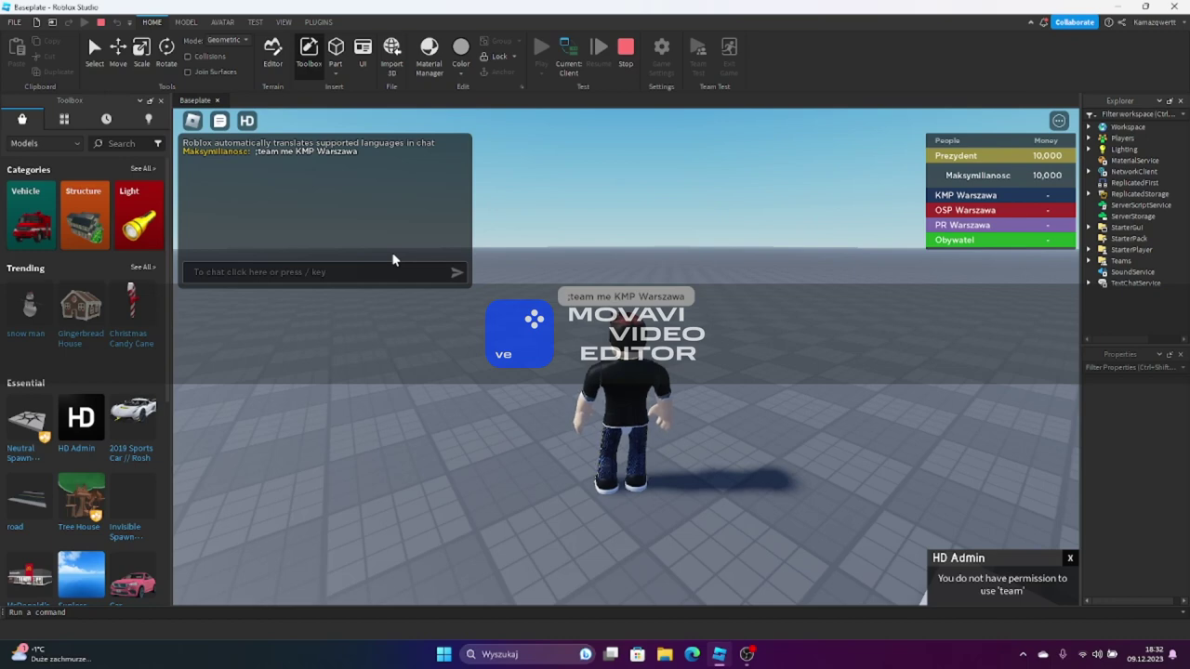
{"action": "left_click", "coordinate": [1063, 562]}
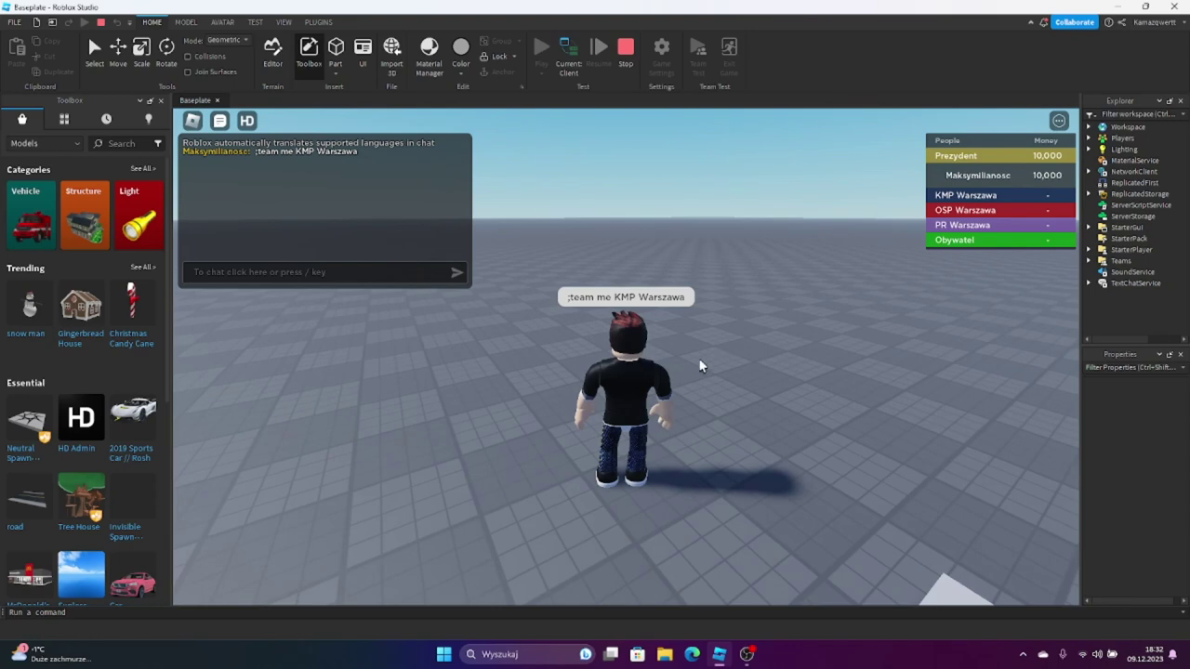
{"action": "key", "text": "space"}
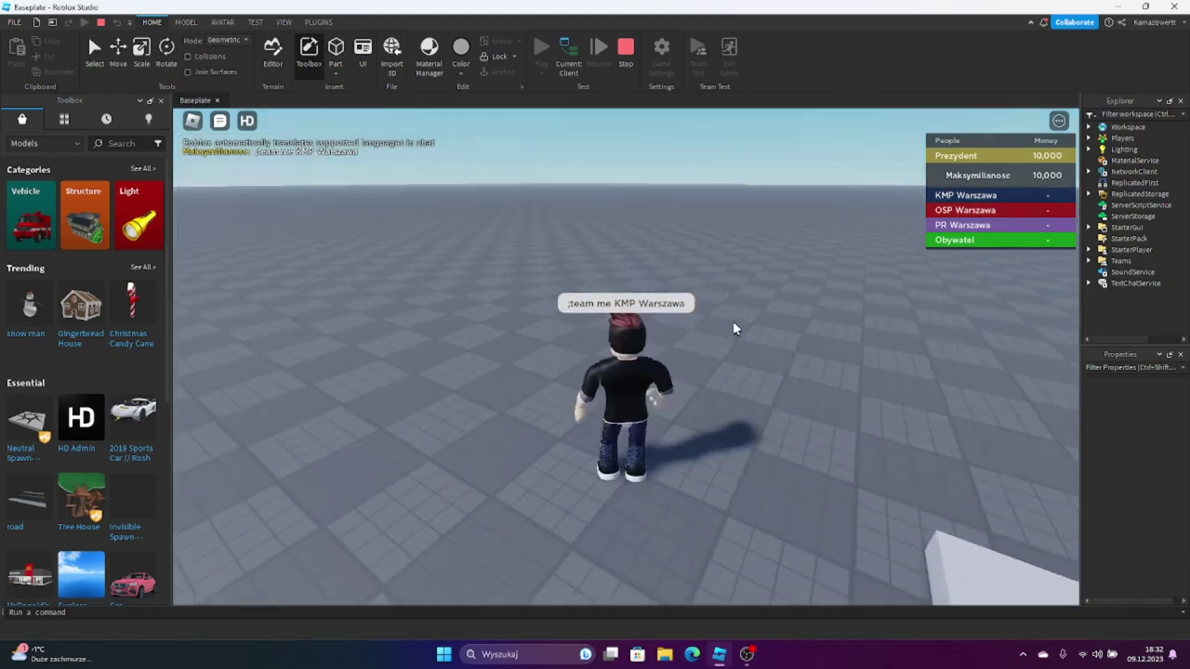
{"action": "left_click", "coordinate": [958, 176]}
{"action": "left_click", "coordinate": [719, 195]}
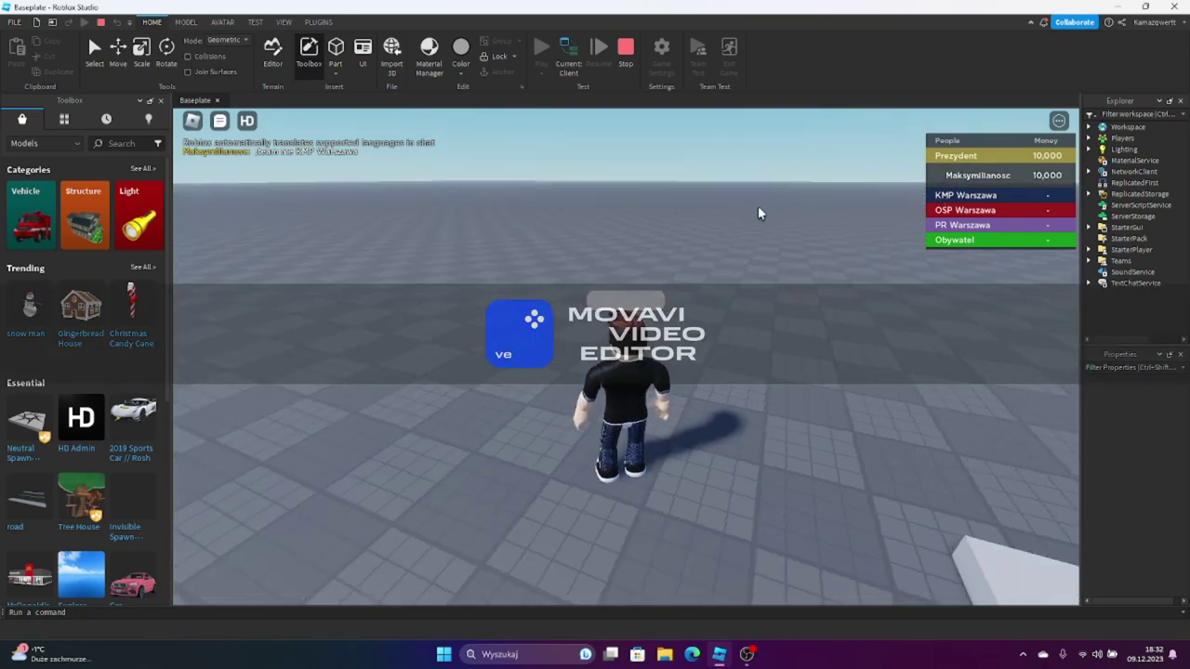